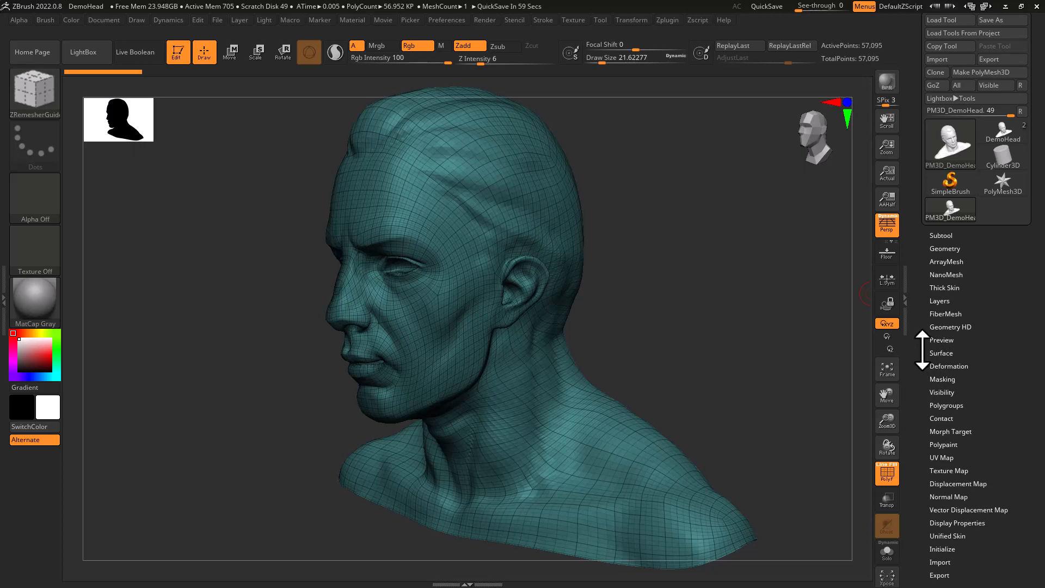
# Step: Turn off the wireframe display and DynaMesh the head at a resolution of 704
pyautogui.click(943, 249)
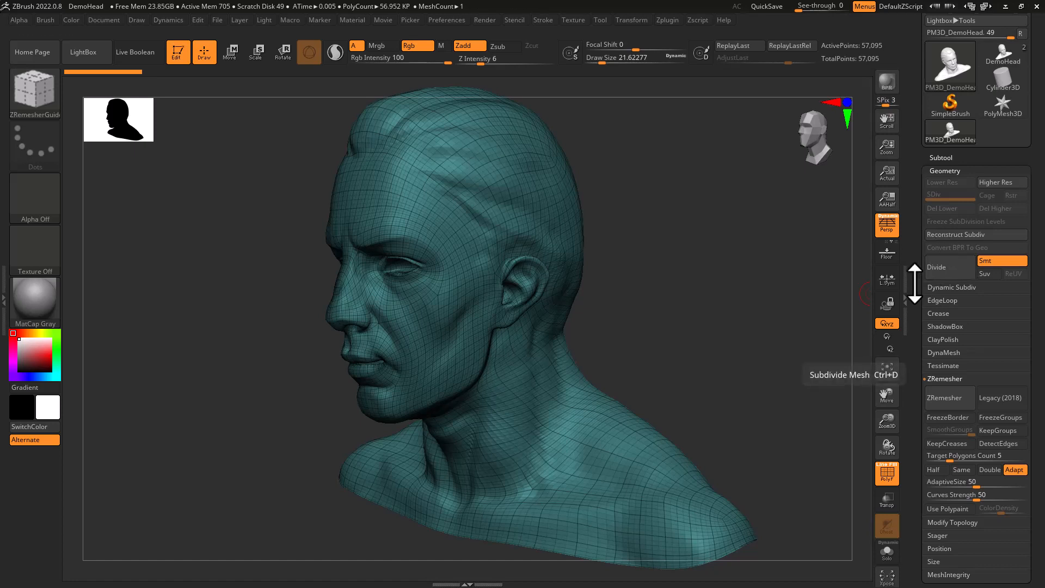
pyautogui.click(938, 352)
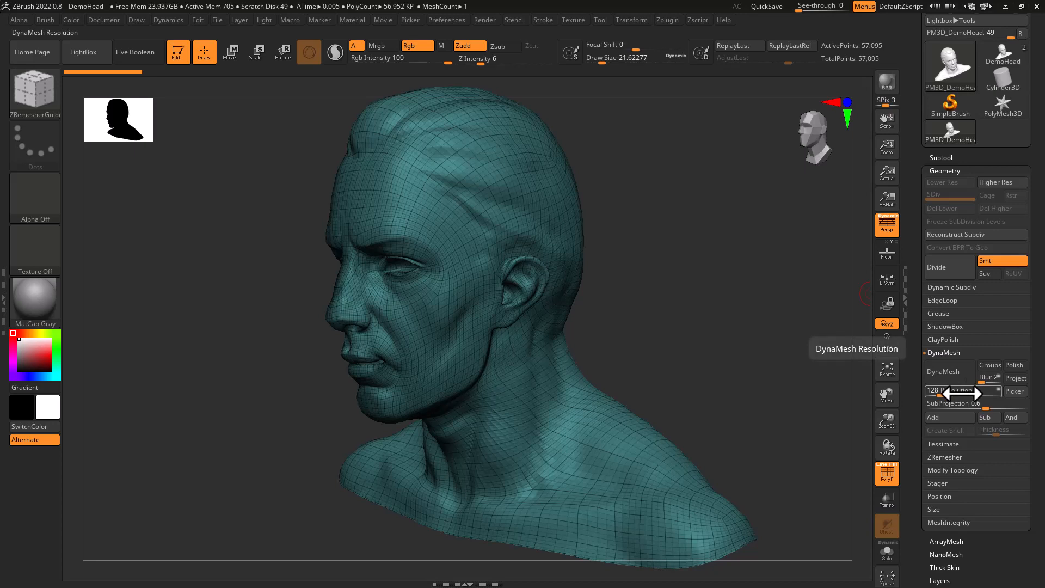
pyautogui.moveTo(961, 392); pyautogui.dragTo(971, 393)
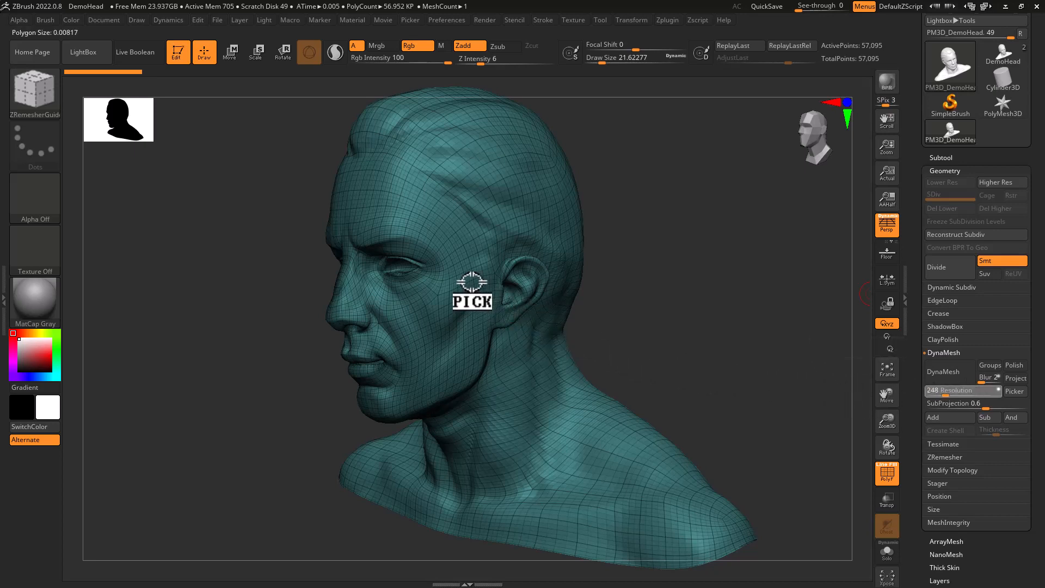
pyautogui.moveTo(471, 281); pyautogui.dragTo(472, 283)
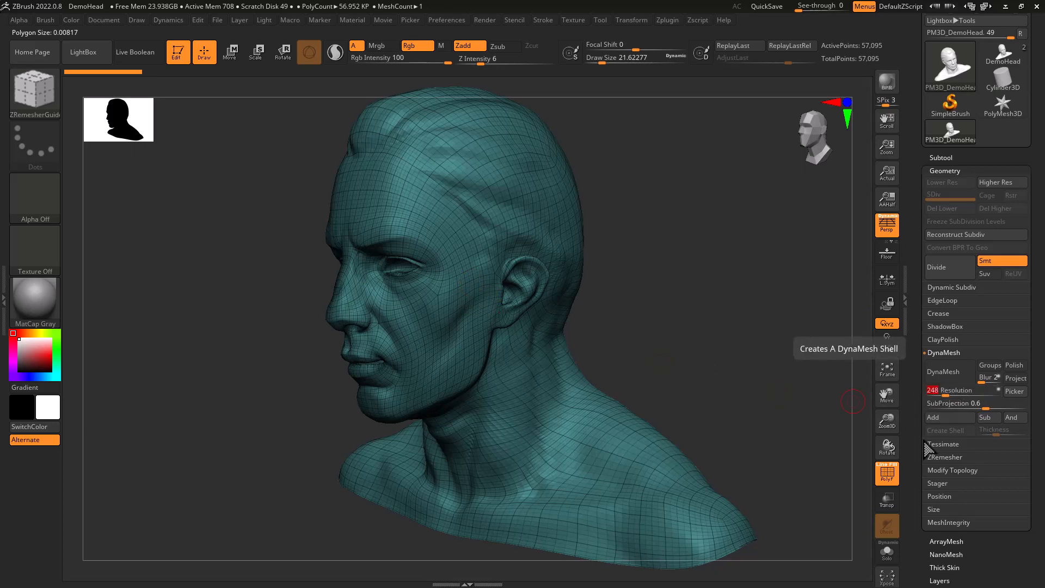
pyautogui.click(886, 473)
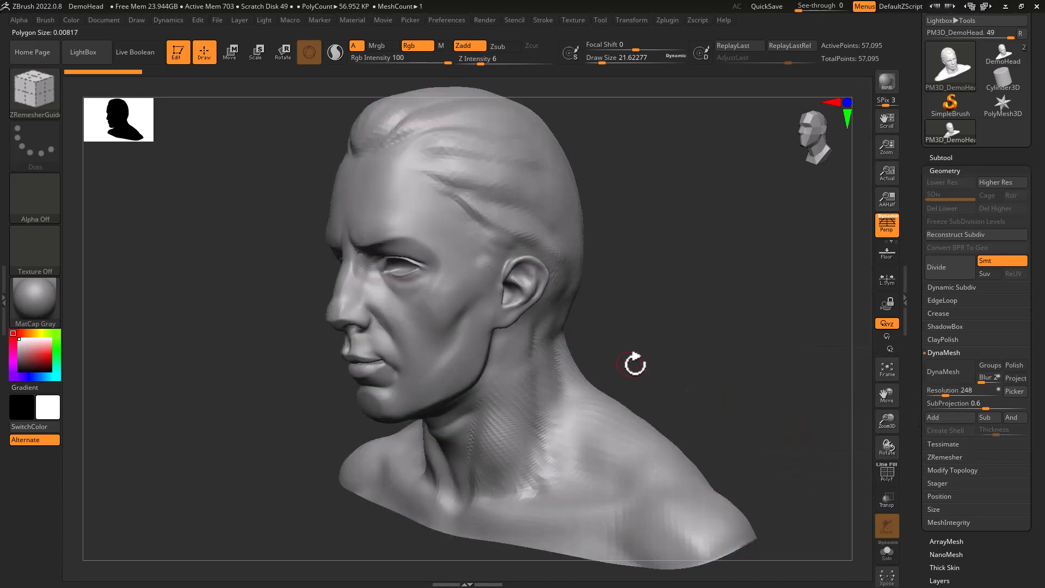
pyautogui.moveTo(941, 391); pyautogui.dragTo(952, 385)
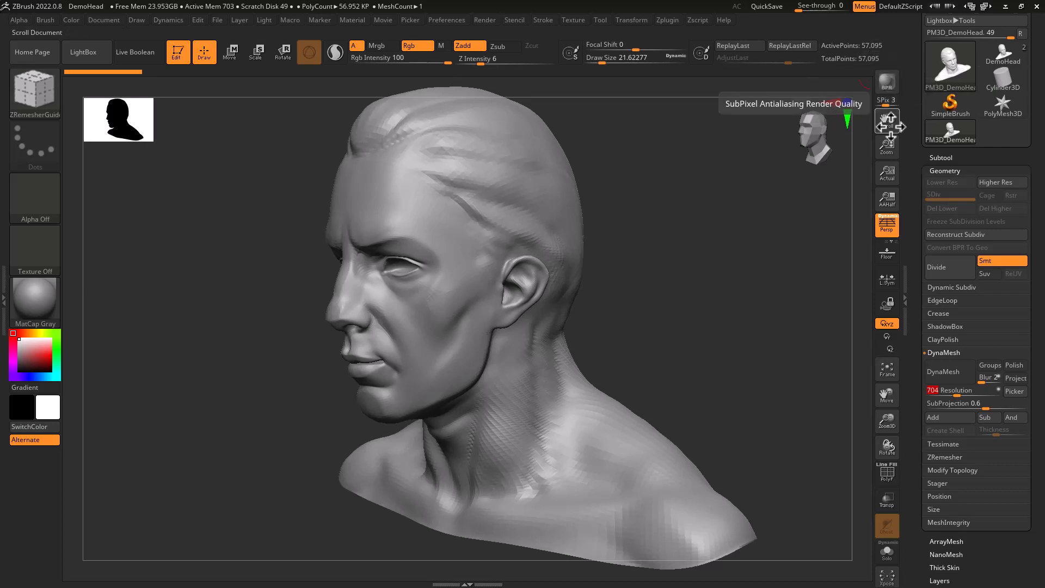
pyautogui.click(955, 369)
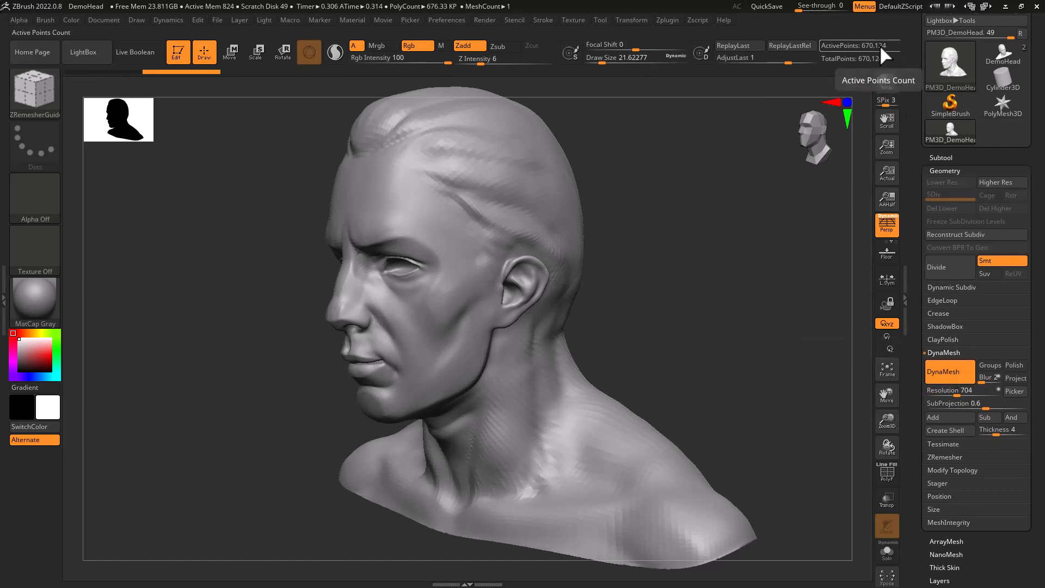
# Step: Inspect the head's DynaMesh wireframe from the side and front, and hide the wireframe again
pyautogui.click(887, 473)
pyautogui.moveTo(711, 373); pyautogui.dragTo(387, 228)
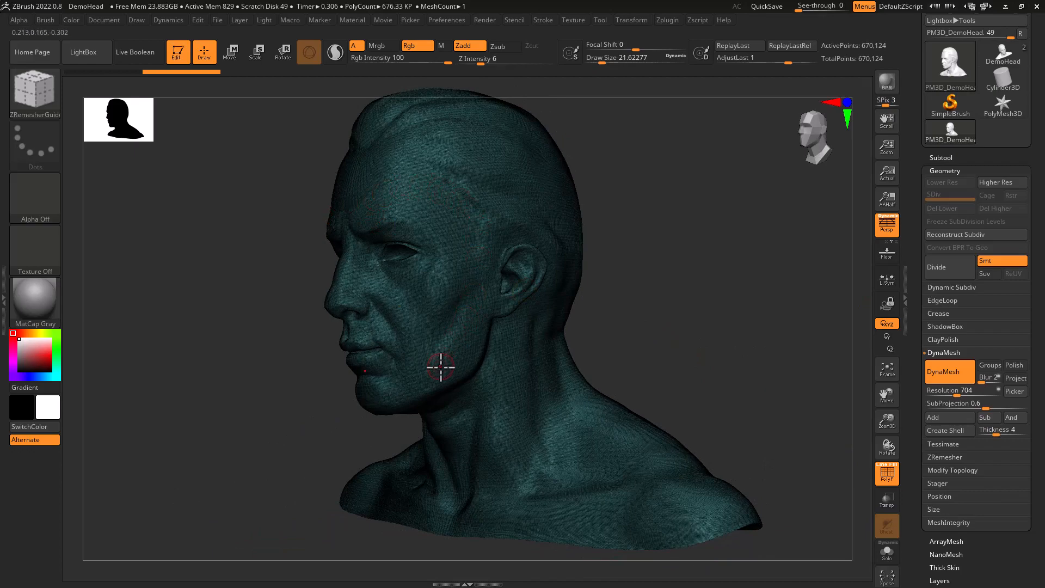
pyautogui.moveTo(730, 322); pyautogui.dragTo(769, 334)
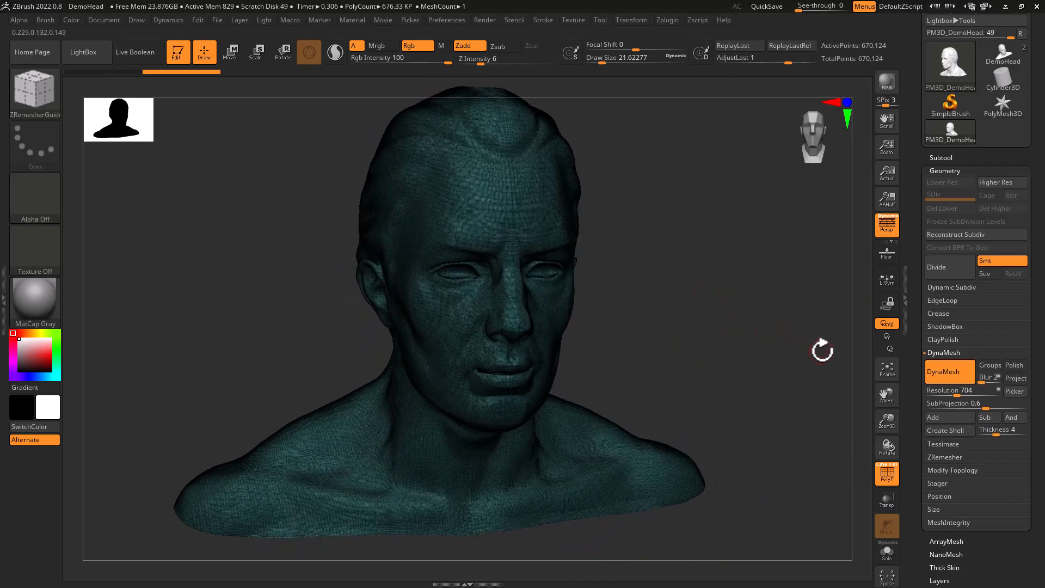
pyautogui.click(886, 473)
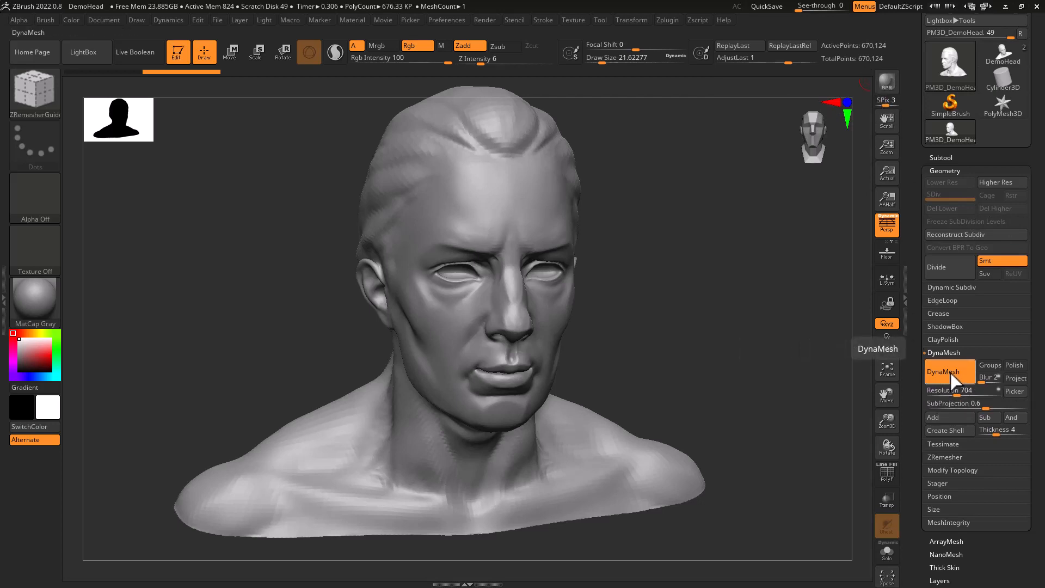
# Step: Subdivide the head mesh once and freeze its subdivision levels
pyautogui.click(948, 274)
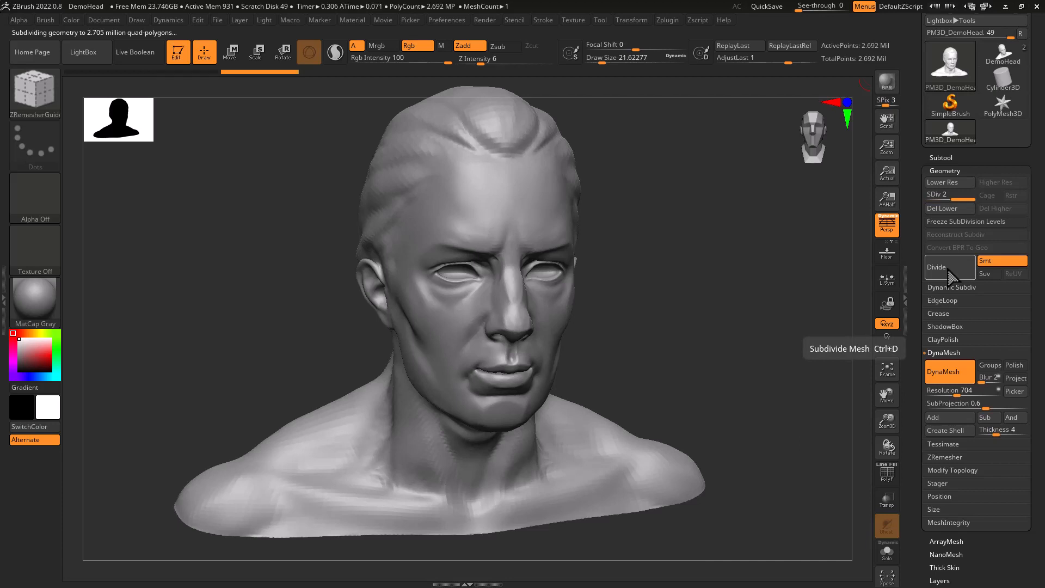
pyautogui.click(948, 222)
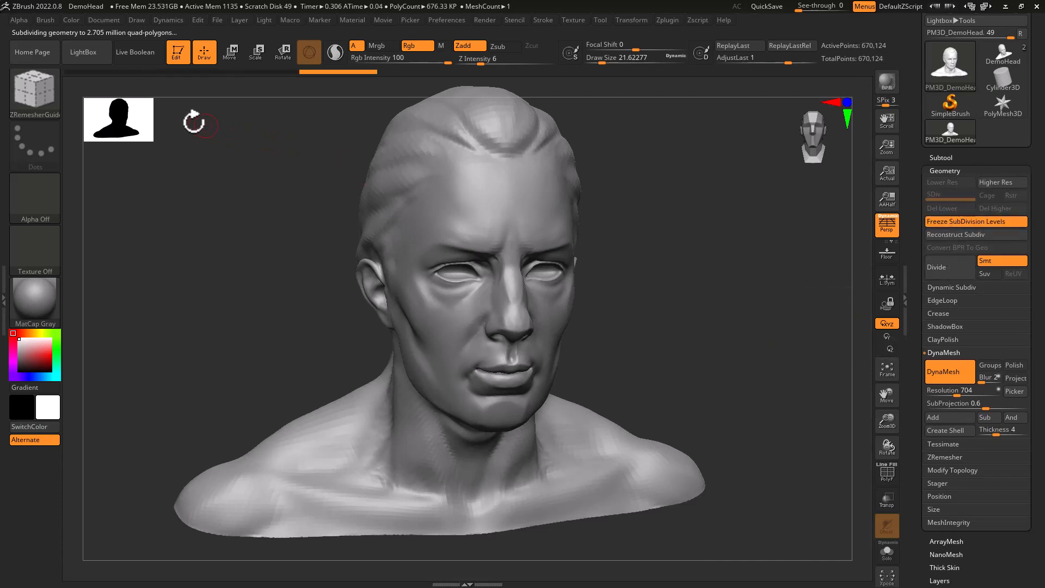
# Step: Check the Lazy Mouse stroke settings of the ZRemesherGuides brush
pyautogui.click(40, 98)
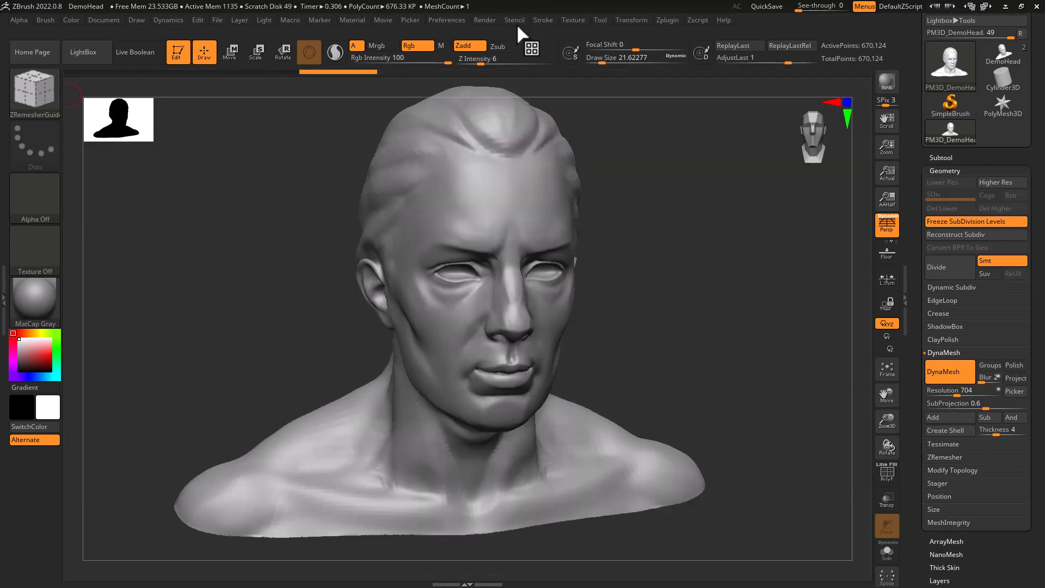
pyautogui.click(540, 19)
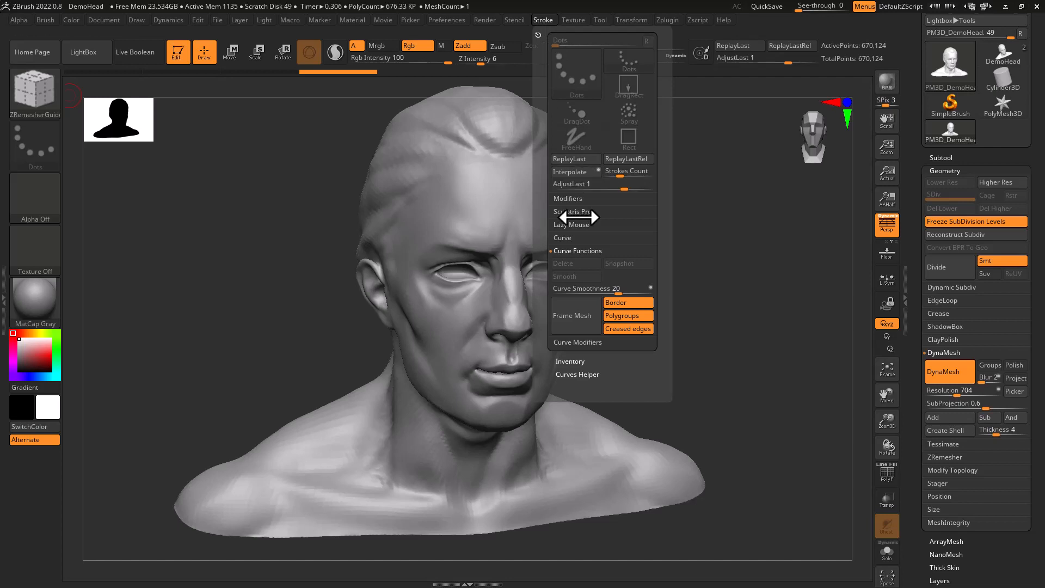
pyautogui.click(578, 225)
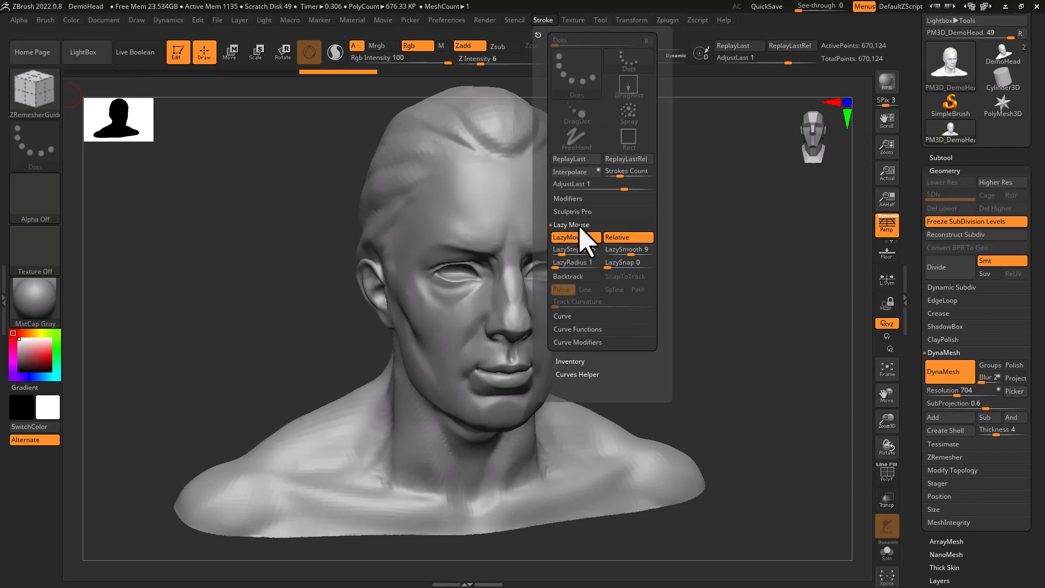
# Step: Draw a symmetrical guide curve from the inner forehead around the outside of the eye and down the cheek to the jaw
pyautogui.moveTo(313, 205); pyautogui.dragTo(301, 193)
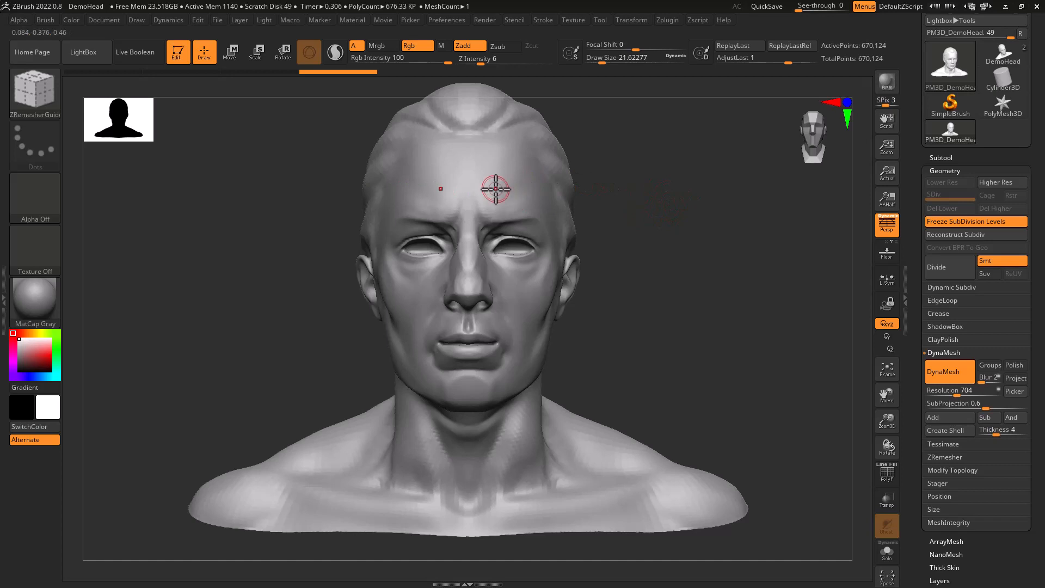
pyautogui.moveTo(483, 195)
pyautogui.mouseDown()
pyautogui.moveTo(535, 194)
pyautogui.moveTo(548, 210)
pyautogui.moveTo(551, 260)
pyautogui.moveTo(523, 327)
pyautogui.mouseUp()
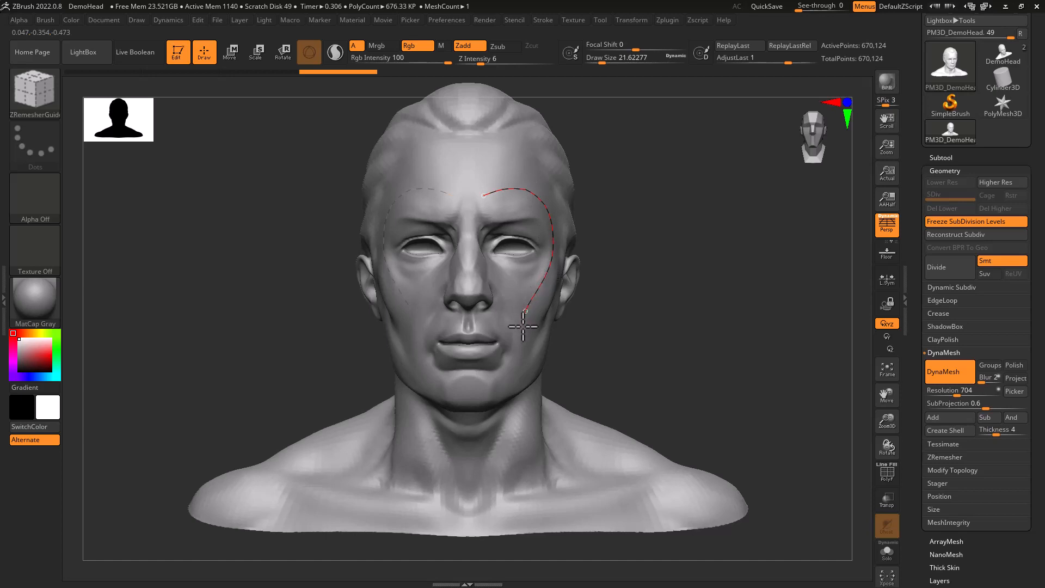
pyautogui.moveTo(529, 388); pyautogui.dragTo(525, 370)
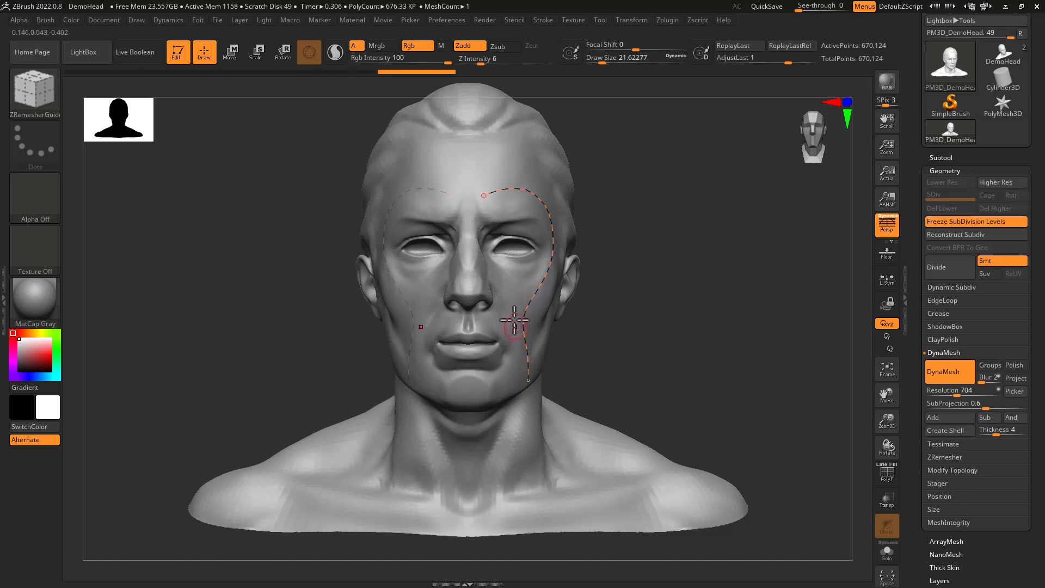
# Step: Draw guide curves from the upper forehead back above the ear and from below the ear down the neck to the shoulder
pyautogui.moveTo(660, 305)
pyautogui.mouseDown()
pyautogui.moveTo(687, 321)
pyautogui.moveTo(656, 303)
pyautogui.mouseUp()
pyautogui.moveTo(502, 148)
pyautogui.mouseDown()
pyautogui.moveTo(532, 140)
pyautogui.moveTo(602, 177)
pyautogui.moveTo(667, 239)
pyautogui.mouseUp()
pyautogui.moveTo(769, 270); pyautogui.dragTo(746, 275)
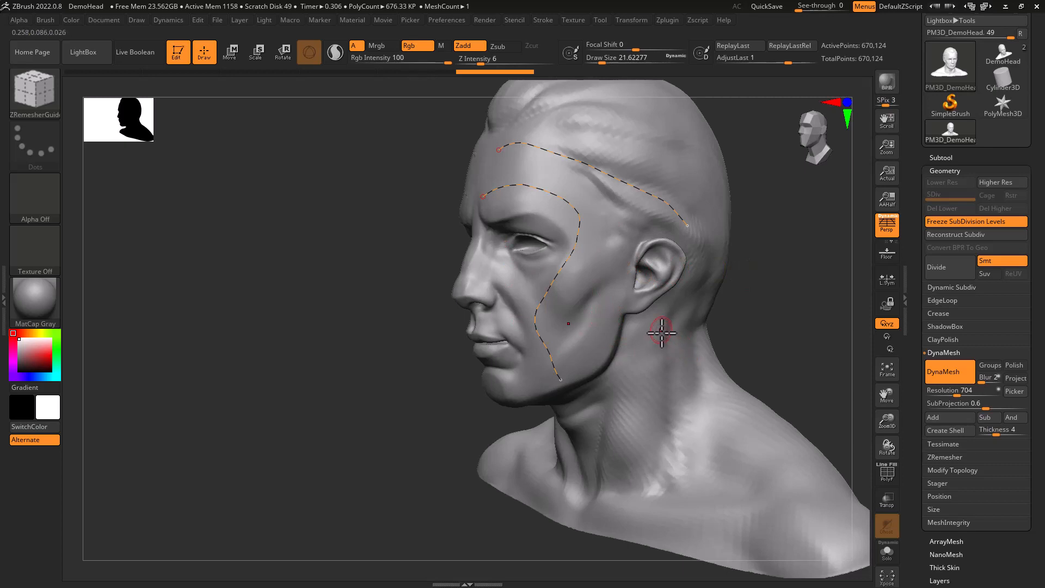
pyautogui.moveTo(662, 333)
pyautogui.mouseDown()
pyautogui.moveTo(690, 397)
pyautogui.moveTo(751, 439)
pyautogui.moveTo(789, 485)
pyautogui.moveTo(792, 471)
pyautogui.mouseUp()
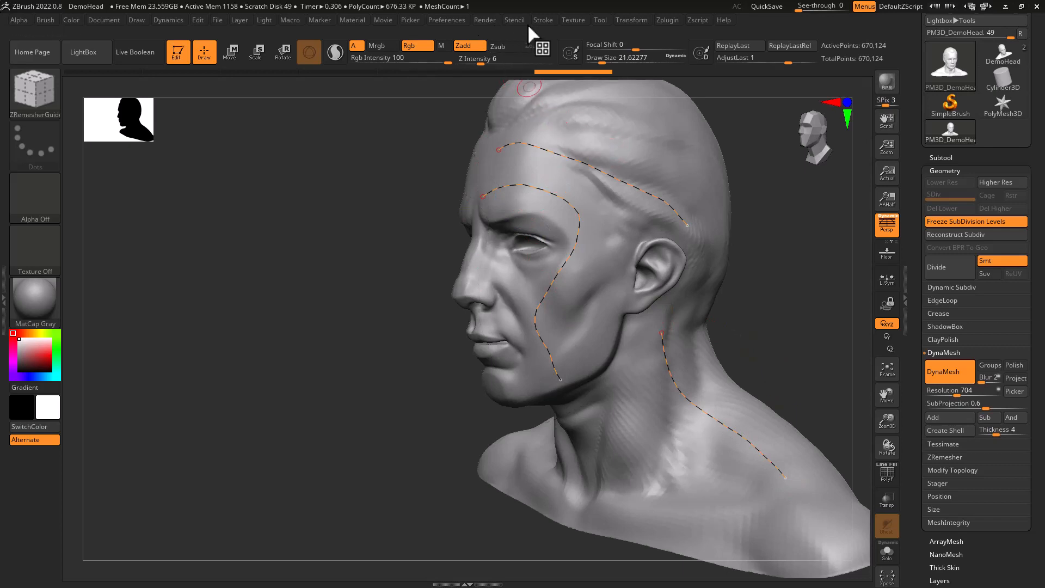
# Step: Set the draw size to about 97 and draw another guide curve across the hair on the side of the head
pyautogui.click(543, 20)
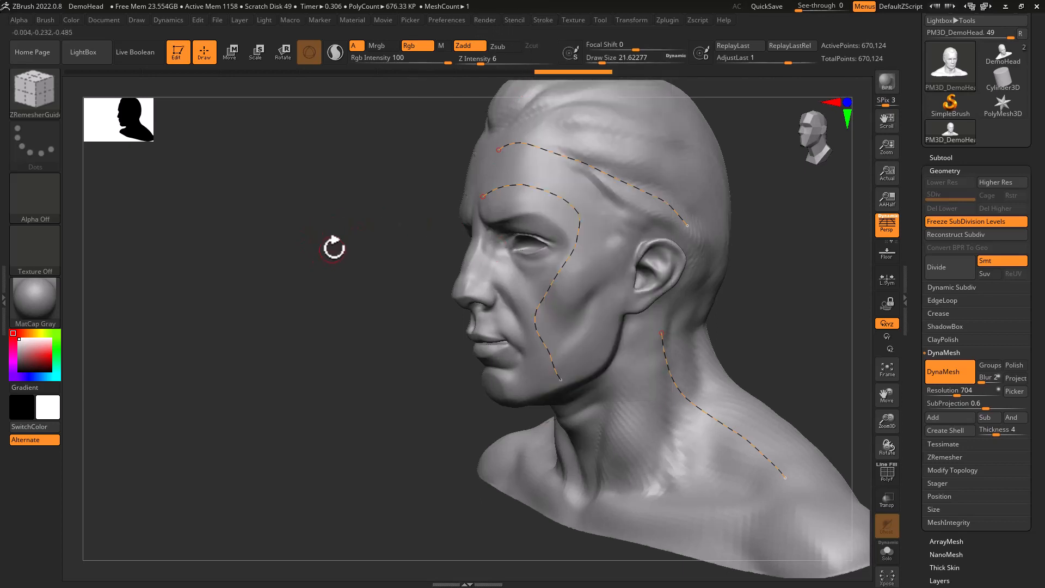
pyautogui.moveTo(342, 248); pyautogui.dragTo(107, 290)
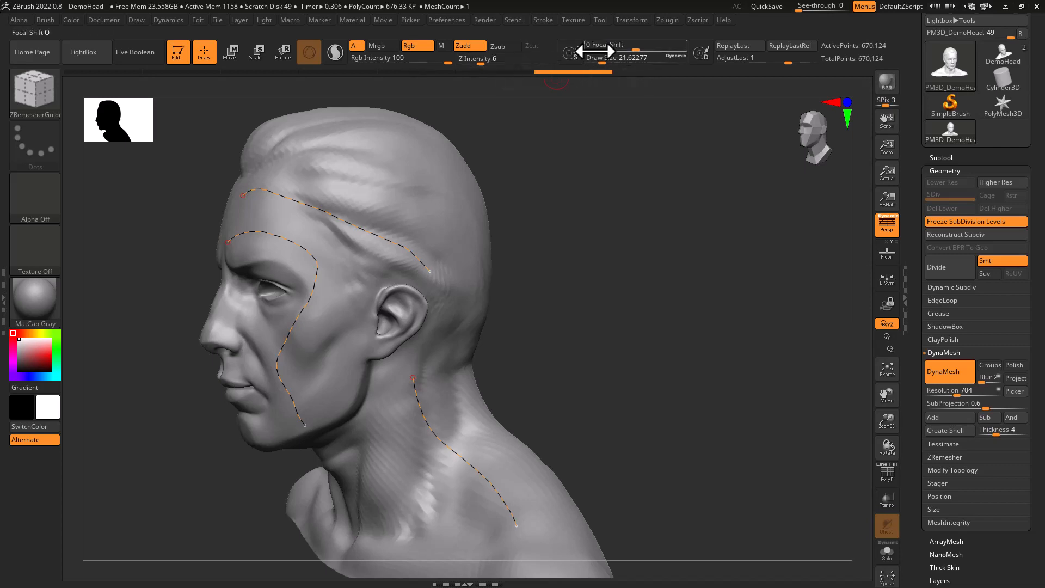
pyautogui.moveTo(611, 62); pyautogui.dragTo(615, 58)
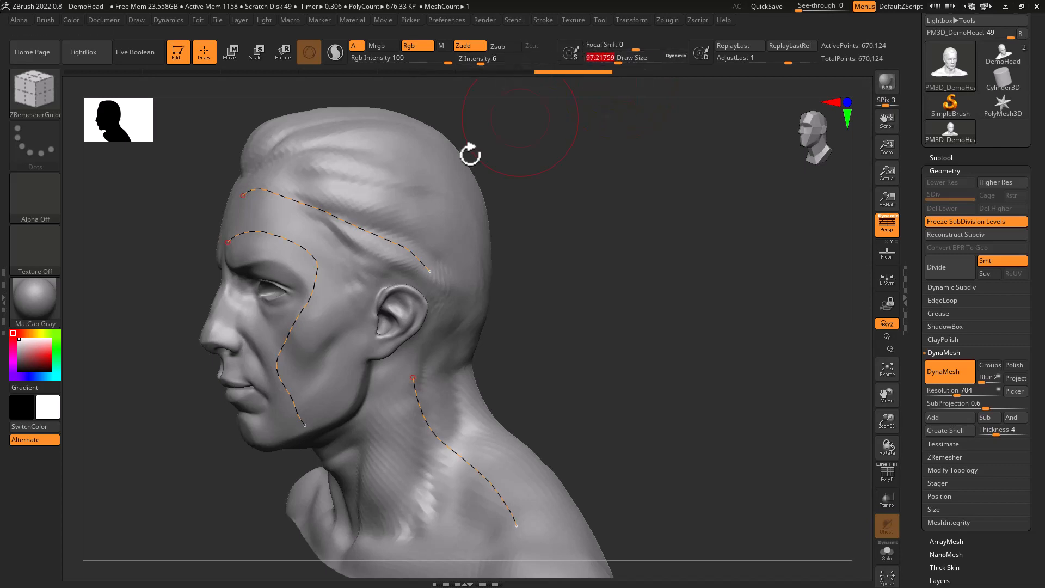
pyautogui.moveTo(341, 169)
pyautogui.mouseDown()
pyautogui.moveTo(420, 182)
pyautogui.moveTo(459, 240)
pyautogui.mouseUp()
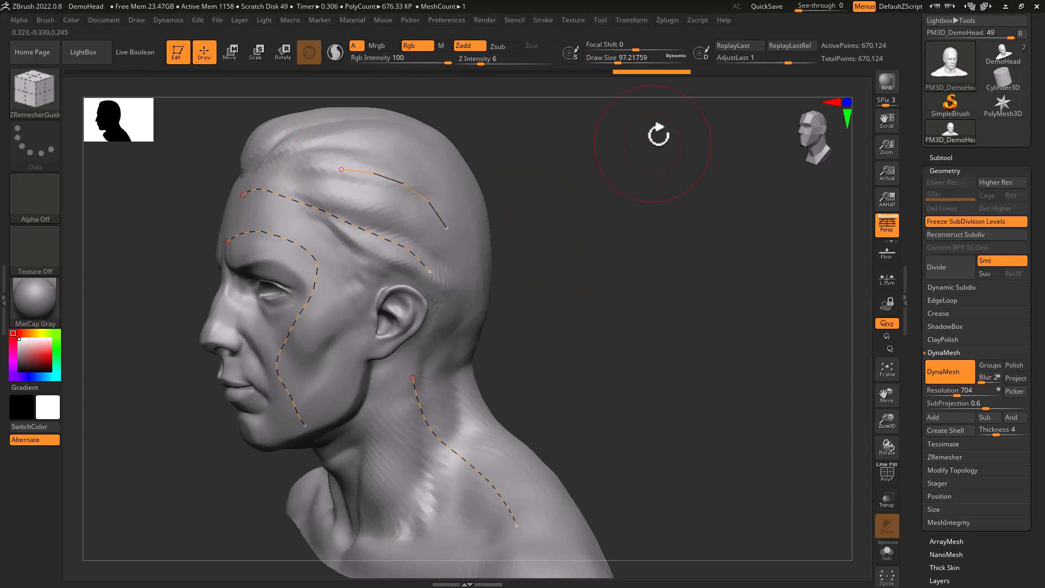
# Step: Set the draw size to about 23 and smooth the guide curves repeatedly with the Curve Functions
pyautogui.moveTo(618, 64); pyautogui.dragTo(599, 65)
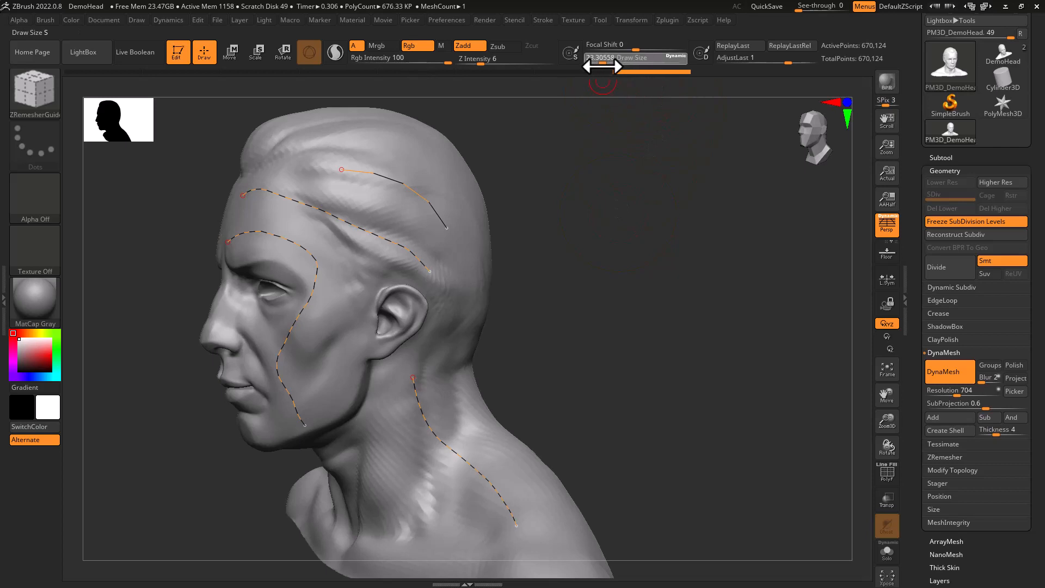
pyautogui.click(540, 20)
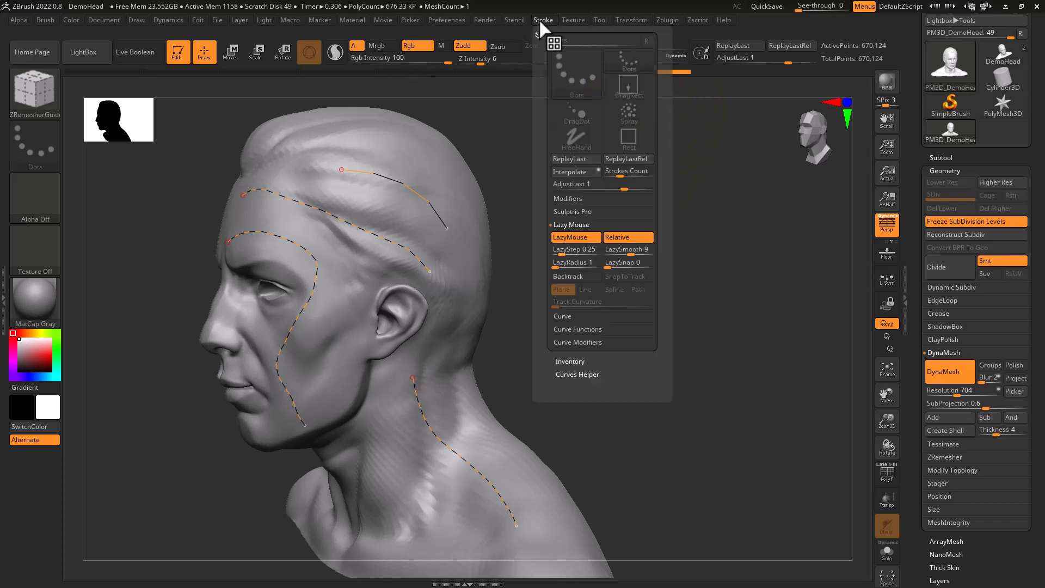
pyautogui.click(572, 330)
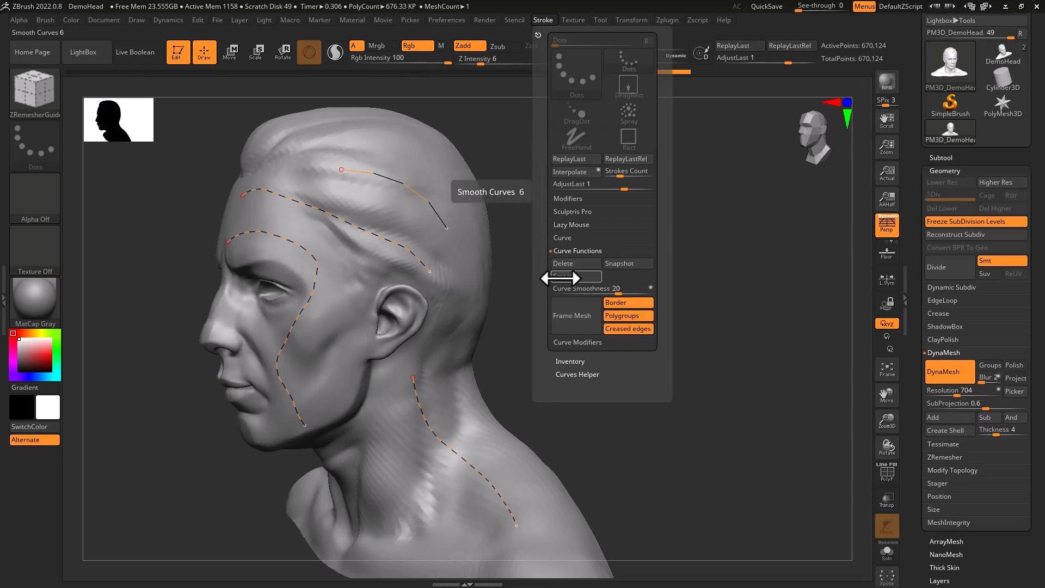
pyautogui.click(560, 277)
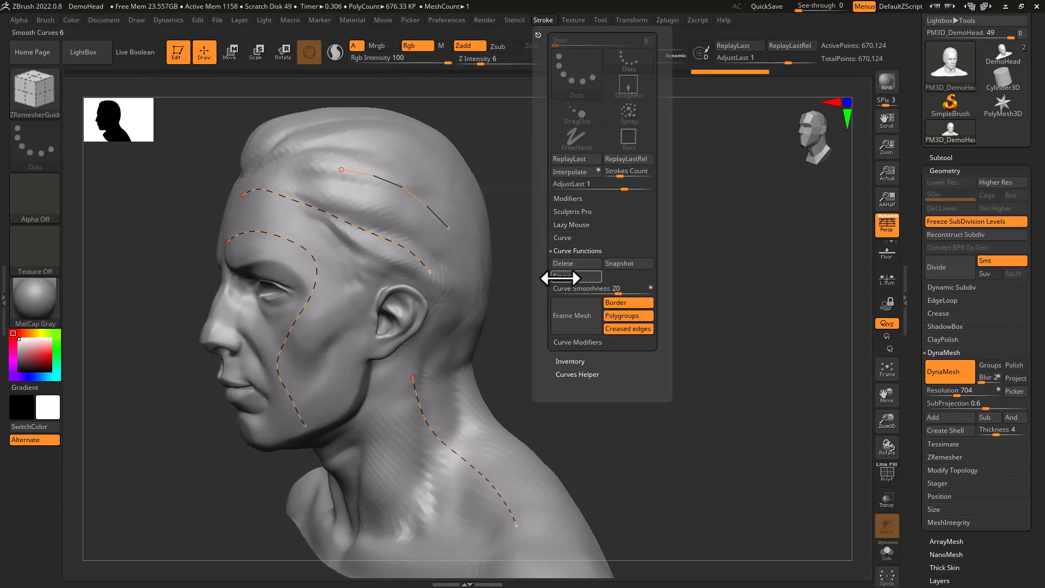
pyautogui.click(559, 277)
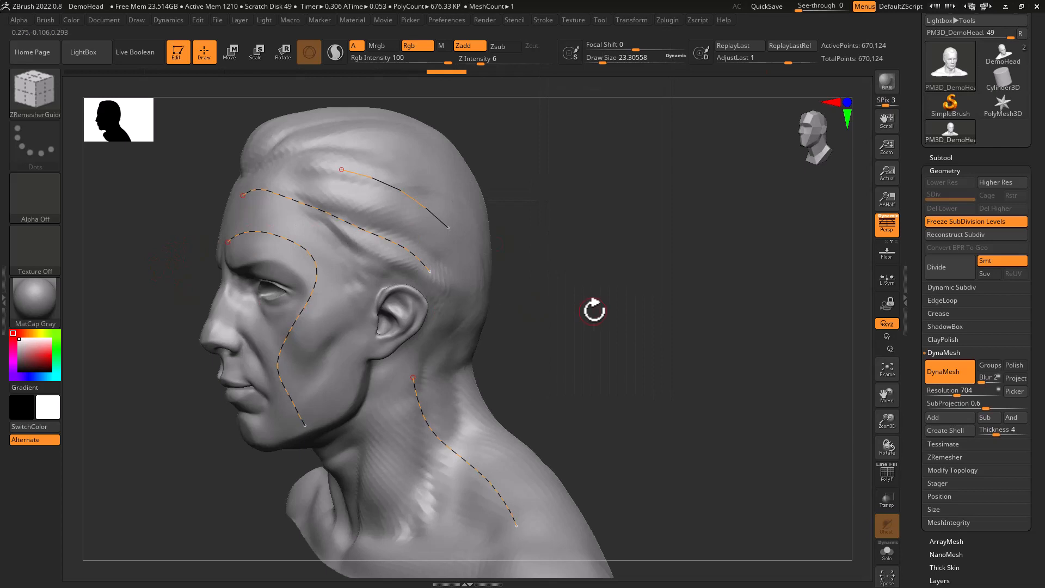
# Step: Run ZRemesher twice on the head with the Half polygon count option, using the drawn guide curves
pyautogui.moveTo(593, 311); pyautogui.dragTo(611, 286)
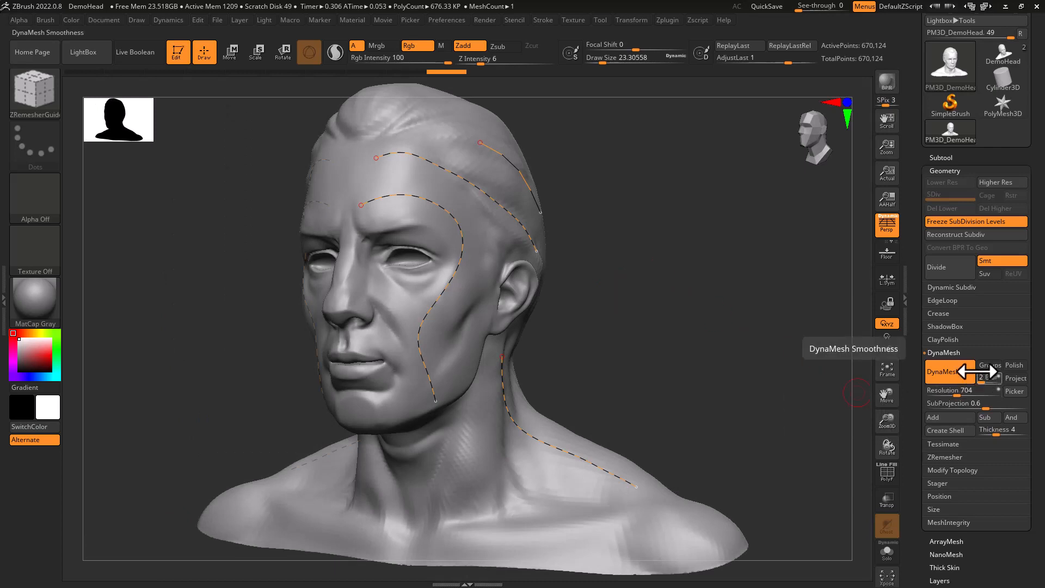
pyautogui.click(950, 352)
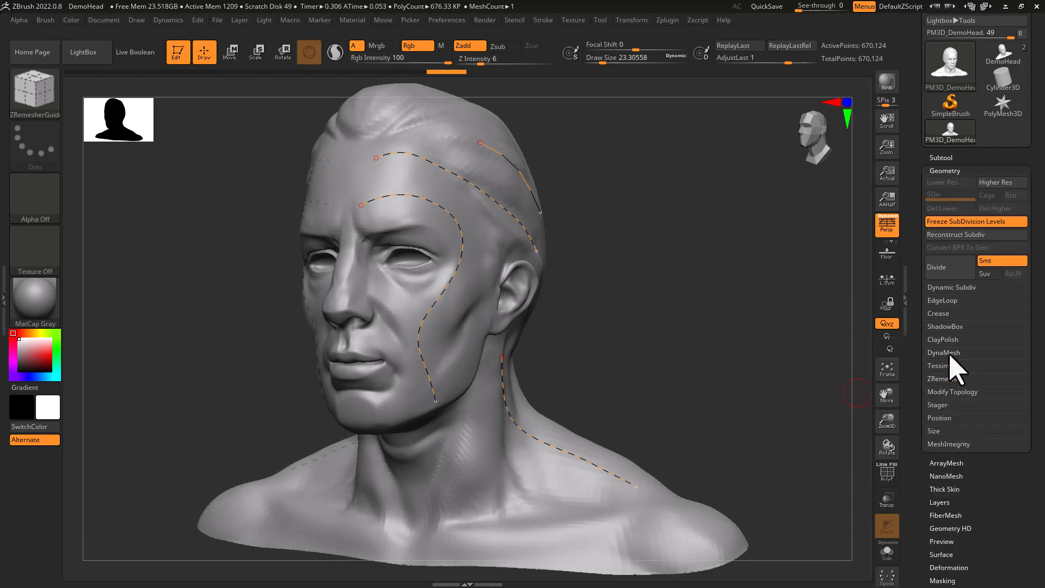
pyautogui.click(951, 379)
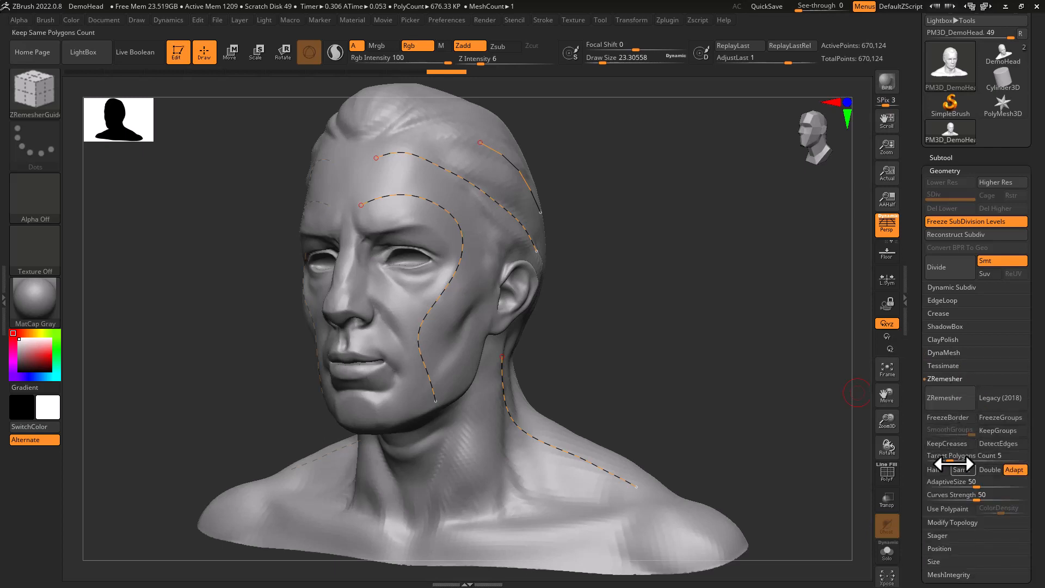
pyautogui.click(931, 472)
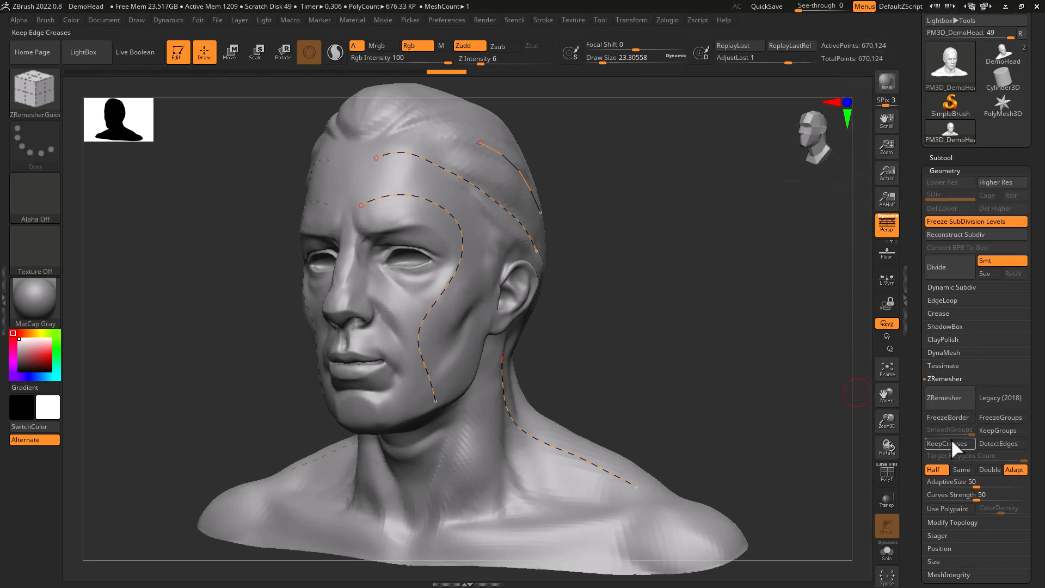
pyautogui.click(948, 401)
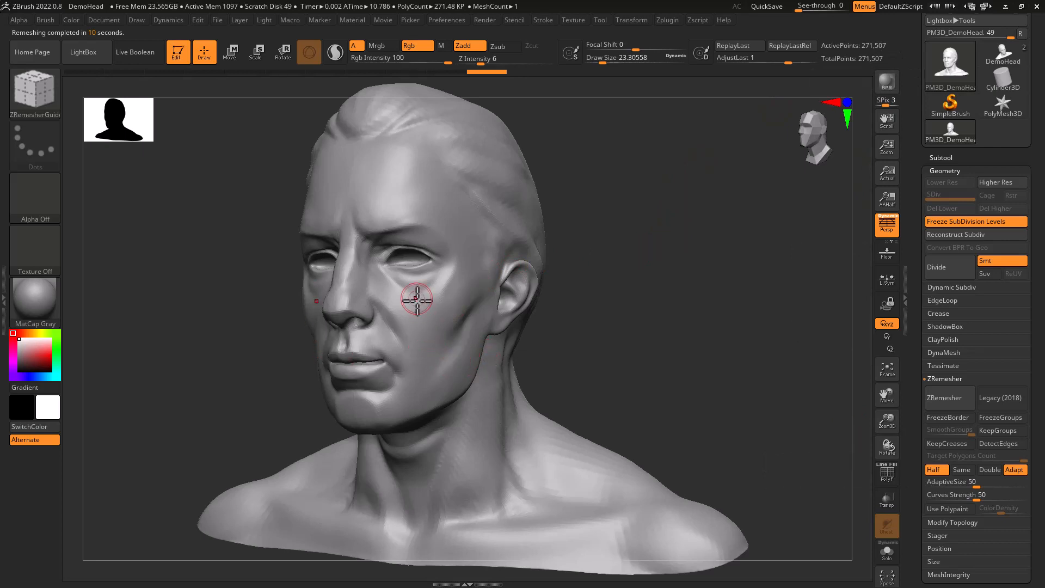
pyautogui.click(950, 403)
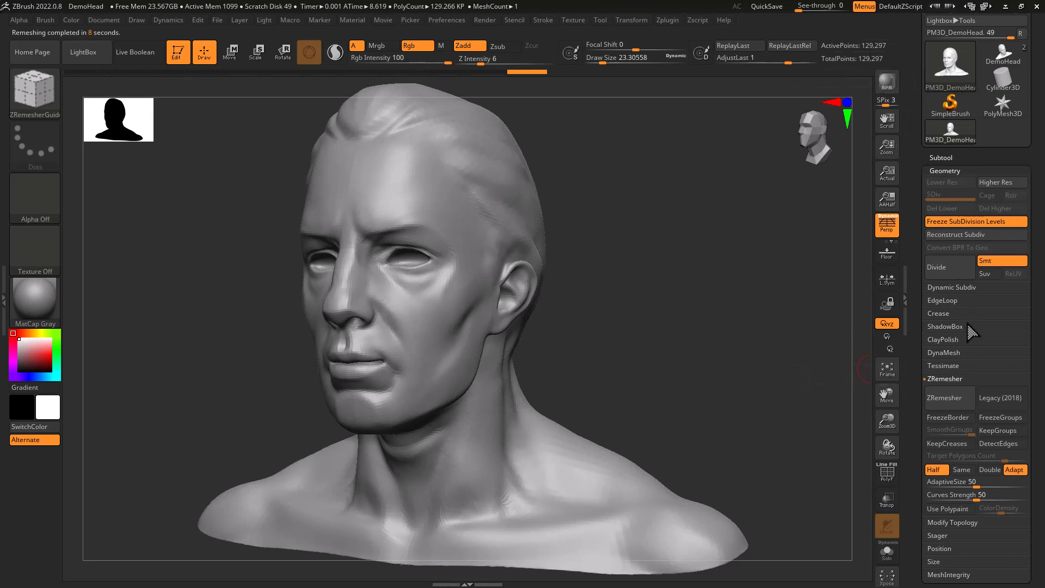
# Step: Unfreeze the subdivision levels and inspect the level 1 topology of the head with the polyframe displayed
pyautogui.click(952, 220)
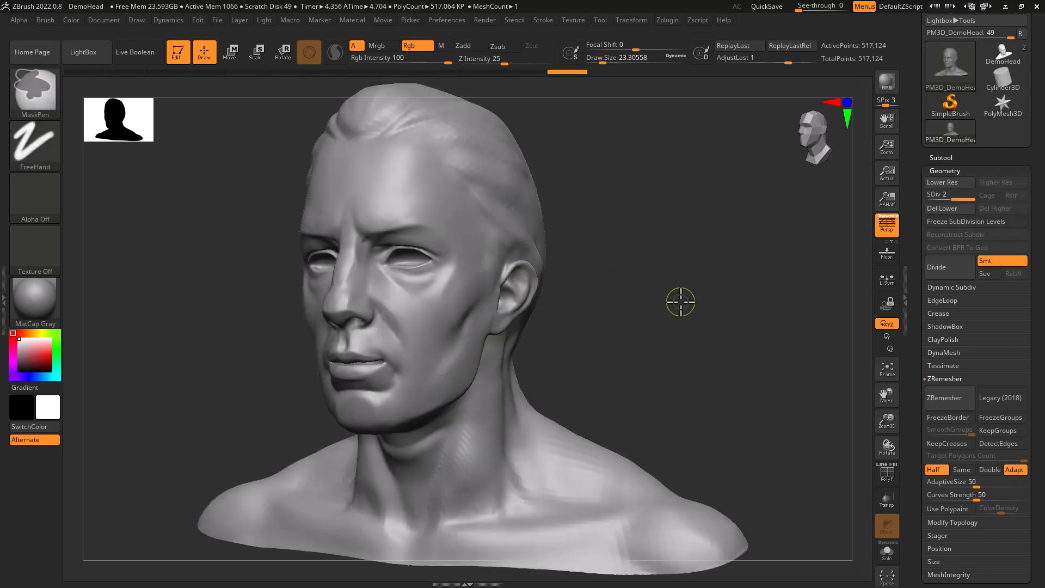
pyautogui.moveTo(967, 196); pyautogui.dragTo(931, 199)
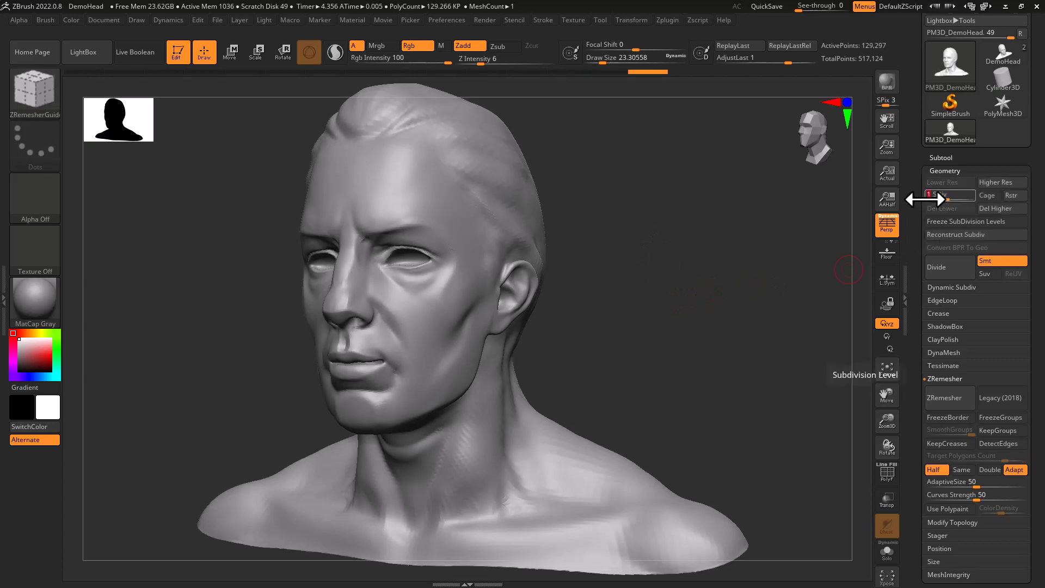
pyautogui.click(892, 475)
pyautogui.moveTo(660, 357); pyautogui.dragTo(572, 352)
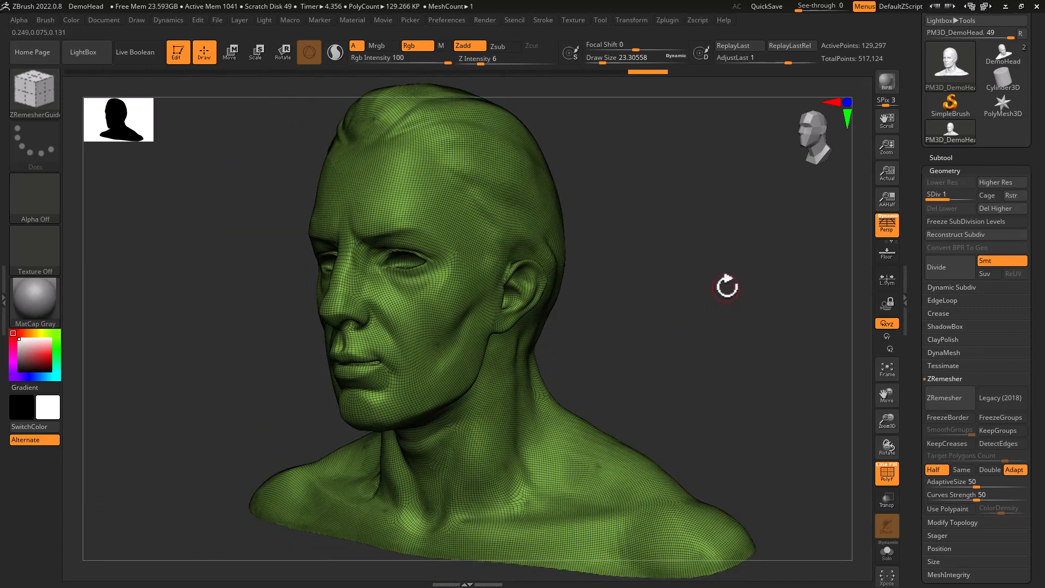
pyautogui.keyDown('alt'); pyautogui.moveTo(729, 256); pyautogui.dragTo(606, 158); pyautogui.keyUp('alt')
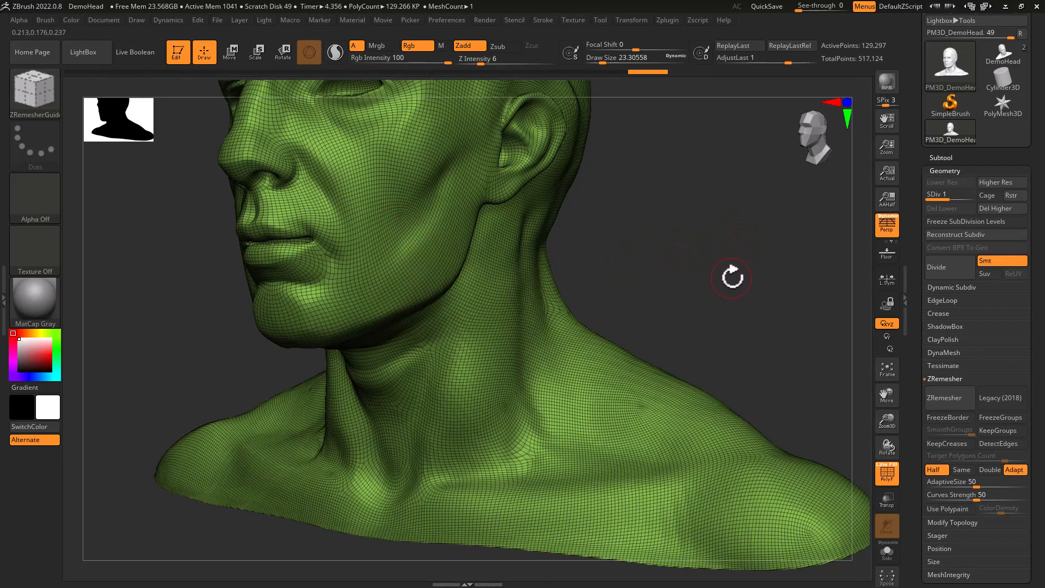
# Step: Set the subdivision level to 2 and freeze the subdivision levels again
pyautogui.moveTo(731, 277); pyautogui.dragTo(702, 415)
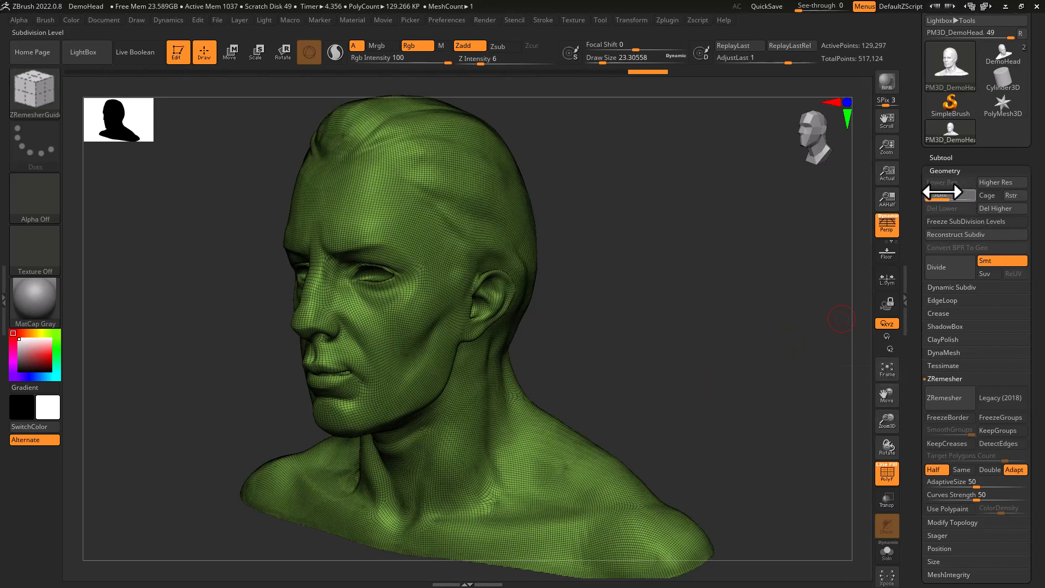
pyautogui.moveTo(941, 192); pyautogui.dragTo(970, 193)
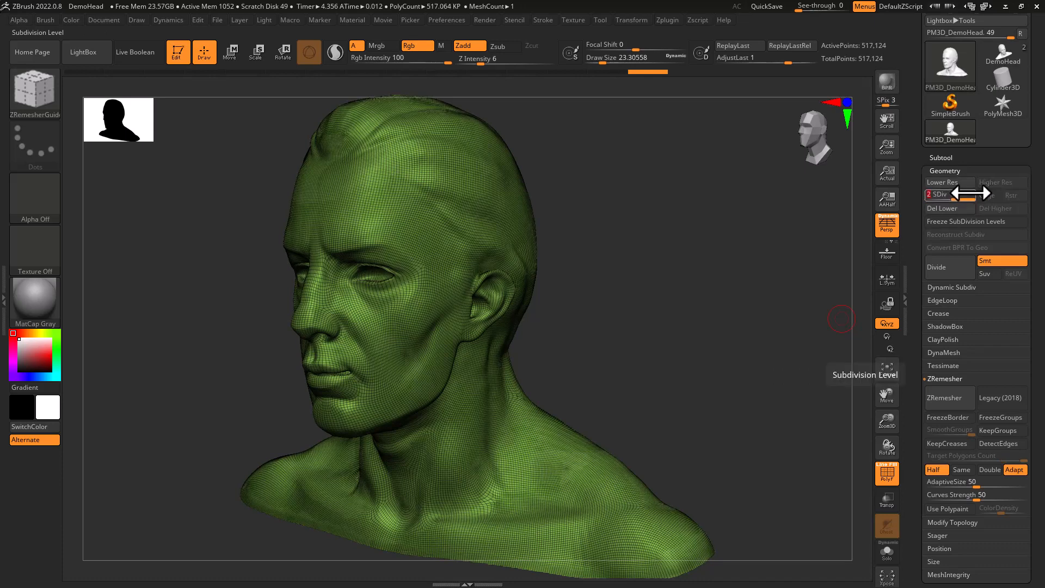
pyautogui.click(968, 222)
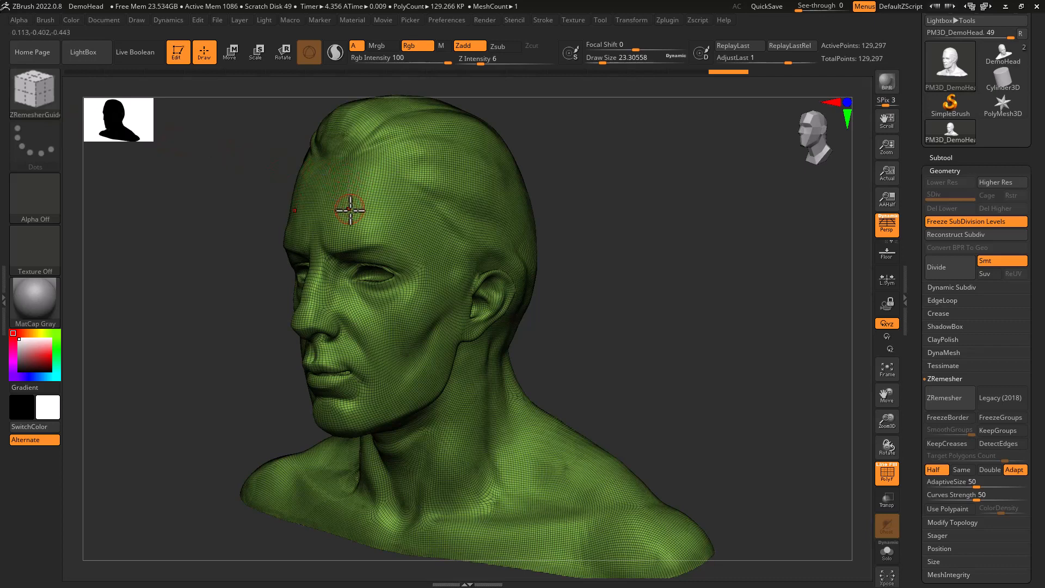
# Step: Draw guide curves from the forehead around the cheek to the chin, and from the hair behind the ear down to the shoulder
pyautogui.moveTo(344, 208)
pyautogui.mouseDown()
pyautogui.moveTo(400, 205)
pyautogui.moveTo(436, 252)
pyautogui.mouseUp()
pyautogui.moveTo(436, 305); pyautogui.dragTo(365, 408)
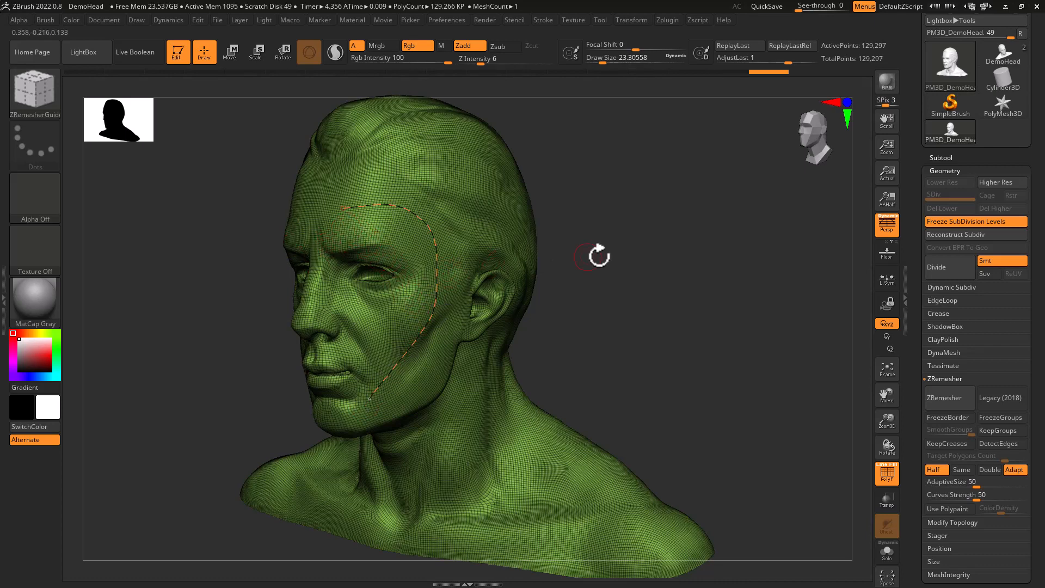
pyautogui.moveTo(660, 252); pyautogui.dragTo(679, 254)
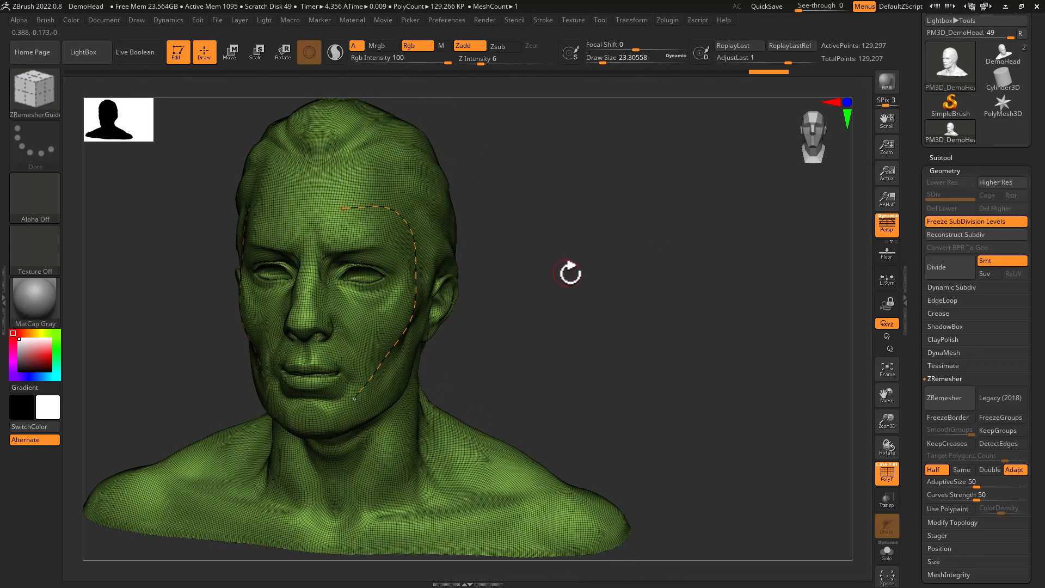
pyautogui.moveTo(566, 273); pyautogui.dragTo(456, 207)
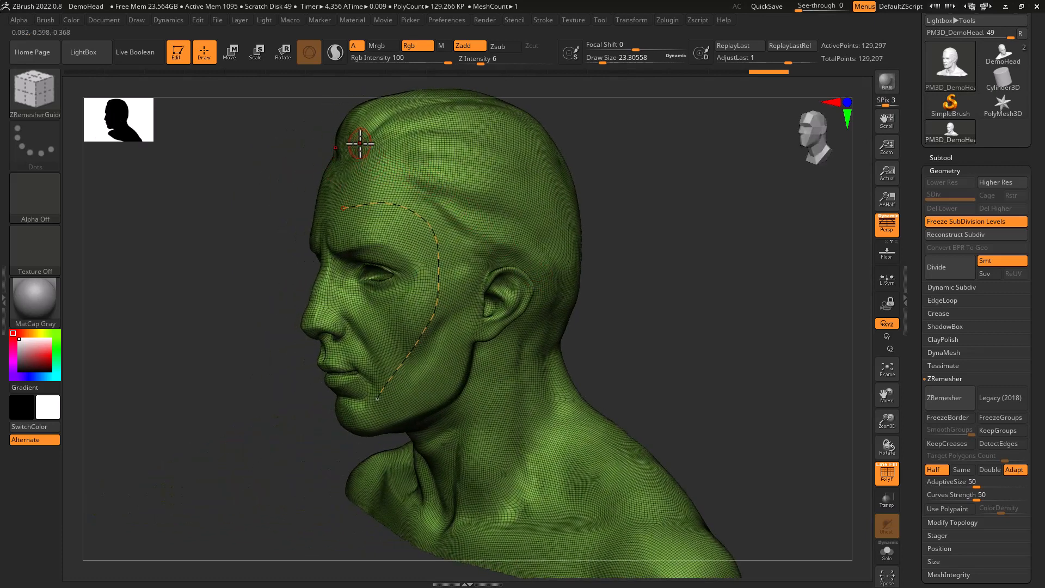
pyautogui.moveTo(275, 164); pyautogui.dragTo(259, 165)
pyautogui.moveTo(664, 170); pyautogui.dragTo(651, 158)
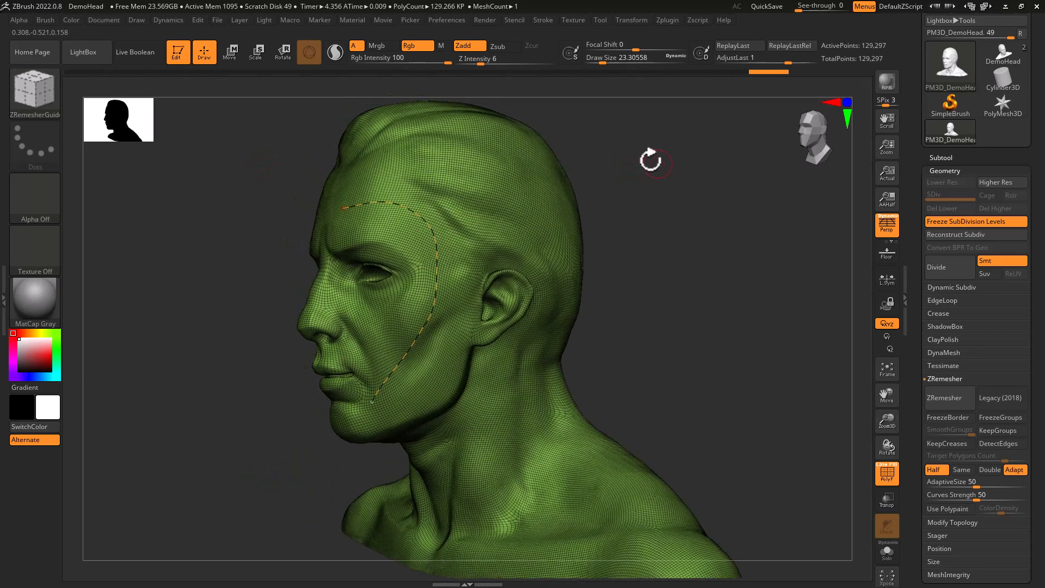
pyautogui.moveTo(423, 152)
pyautogui.mouseDown()
pyautogui.moveTo(474, 158)
pyautogui.moveTo(543, 199)
pyautogui.moveTo(557, 294)
pyautogui.mouseUp()
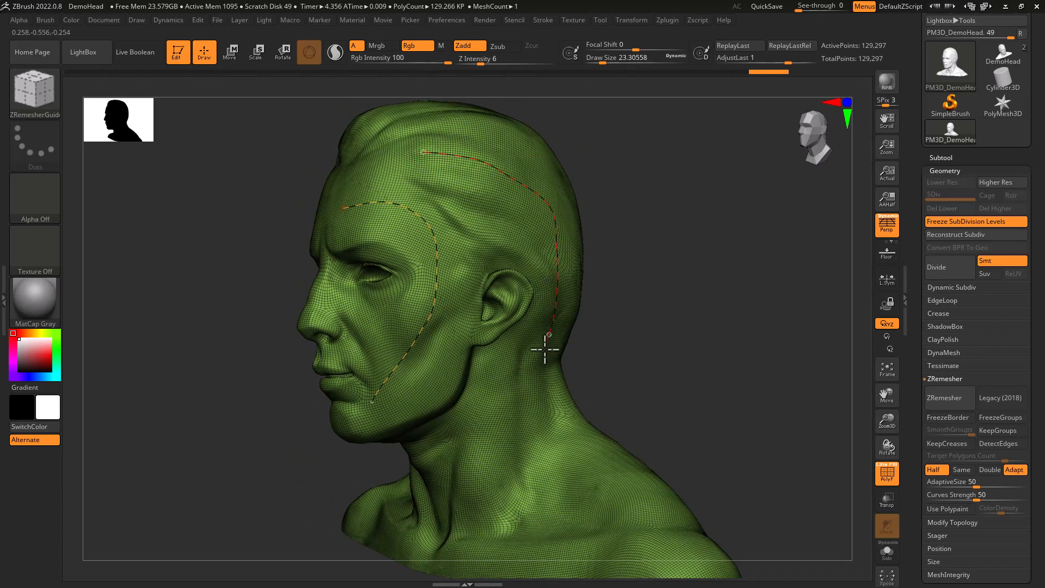
pyautogui.moveTo(544, 348)
pyautogui.mouseDown()
pyautogui.moveTo(541, 392)
pyautogui.moveTo(560, 438)
pyautogui.moveTo(641, 521)
pyautogui.mouseUp()
# Step: Draw guide curves down the side of the neck to the collarbone, and from under the eye down beside the nose
pyautogui.moveTo(680, 381); pyautogui.dragTo(695, 375)
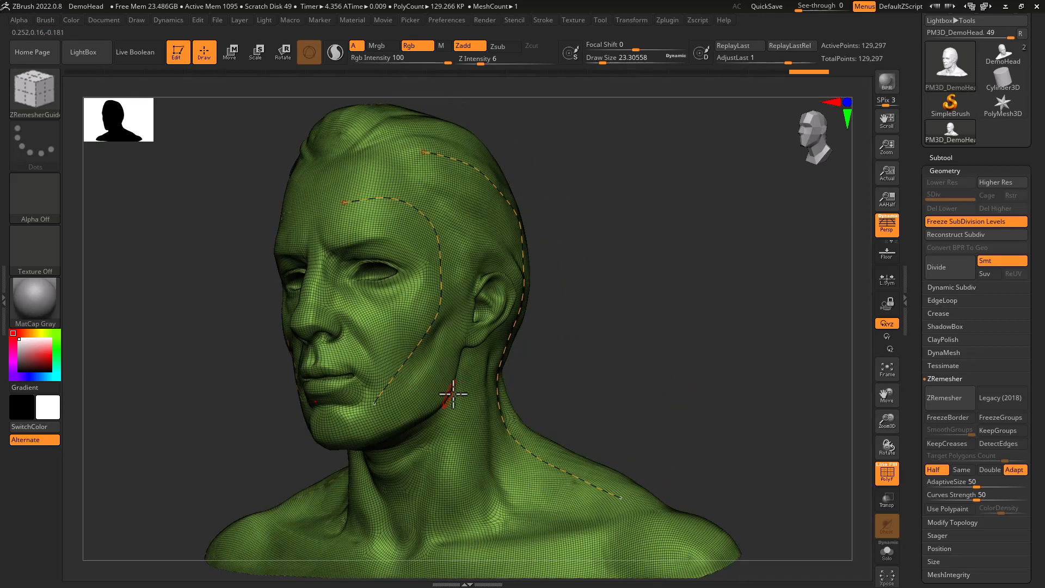
pyautogui.moveTo(464, 393); pyautogui.dragTo(488, 534)
pyautogui.moveTo(571, 345)
pyautogui.mouseDown()
pyautogui.moveTo(587, 345)
pyautogui.moveTo(609, 375)
pyautogui.moveTo(597, 359)
pyautogui.mouseUp()
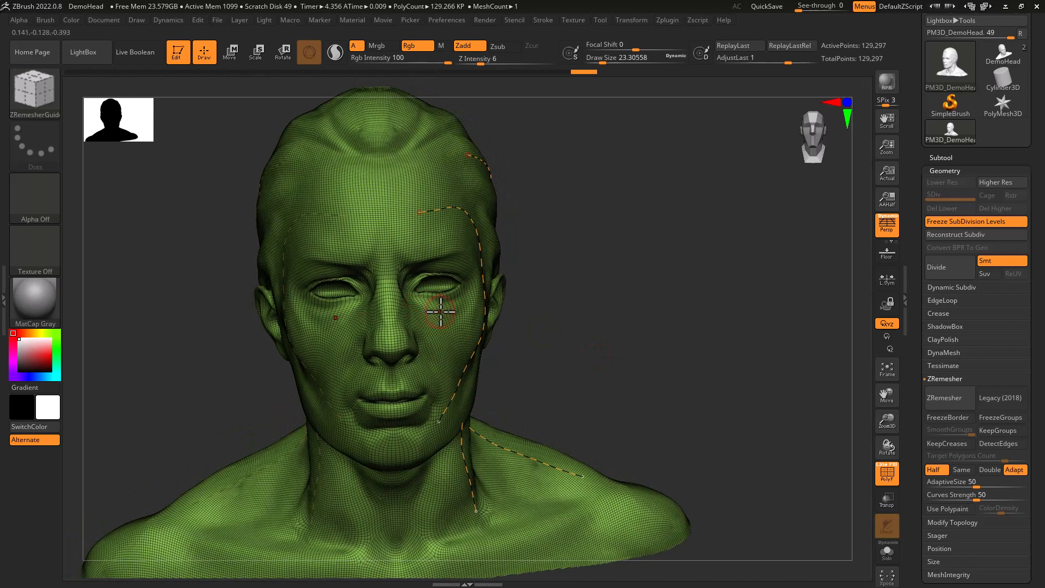
pyautogui.moveTo(461, 307); pyautogui.dragTo(441, 312)
pyautogui.moveTo(439, 380); pyautogui.dragTo(439, 381)
pyautogui.moveTo(671, 304)
pyautogui.mouseDown()
pyautogui.moveTo(683, 296)
pyautogui.moveTo(669, 301)
pyautogui.mouseUp()
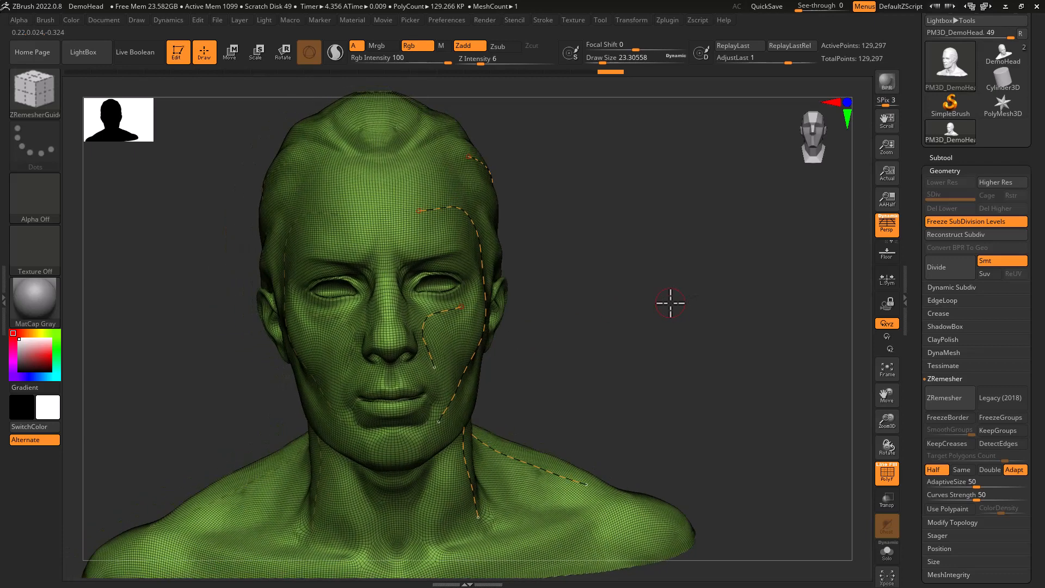
# Step: Run ZRemesher with the Half polygon count and the new guide curves, and inspect the topology of the face, neck and shoulders
pyautogui.click(945, 398)
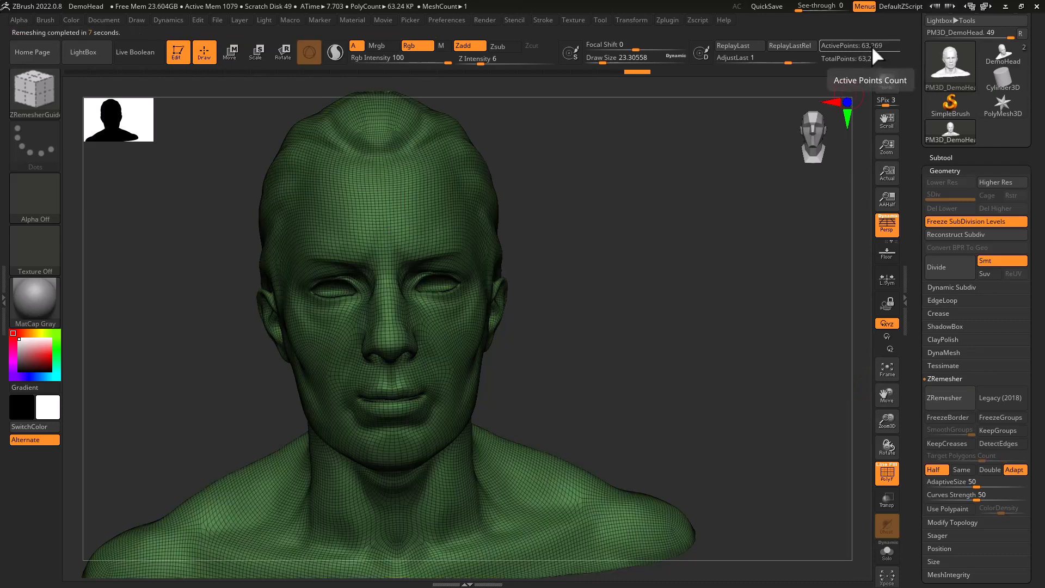
pyautogui.moveTo(685, 220); pyautogui.dragTo(662, 231)
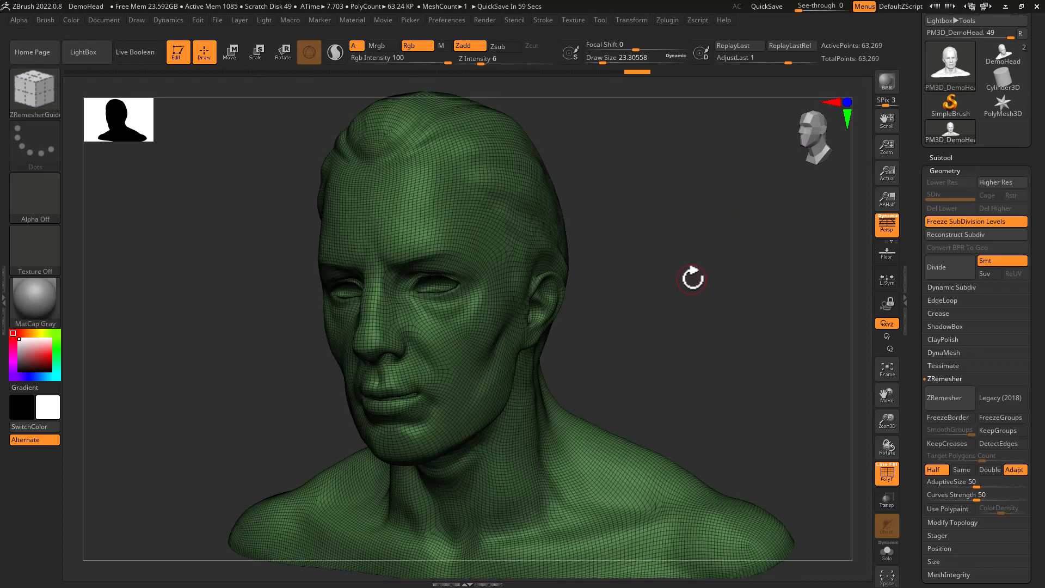
pyautogui.moveTo(692, 278); pyautogui.dragTo(672, 187)
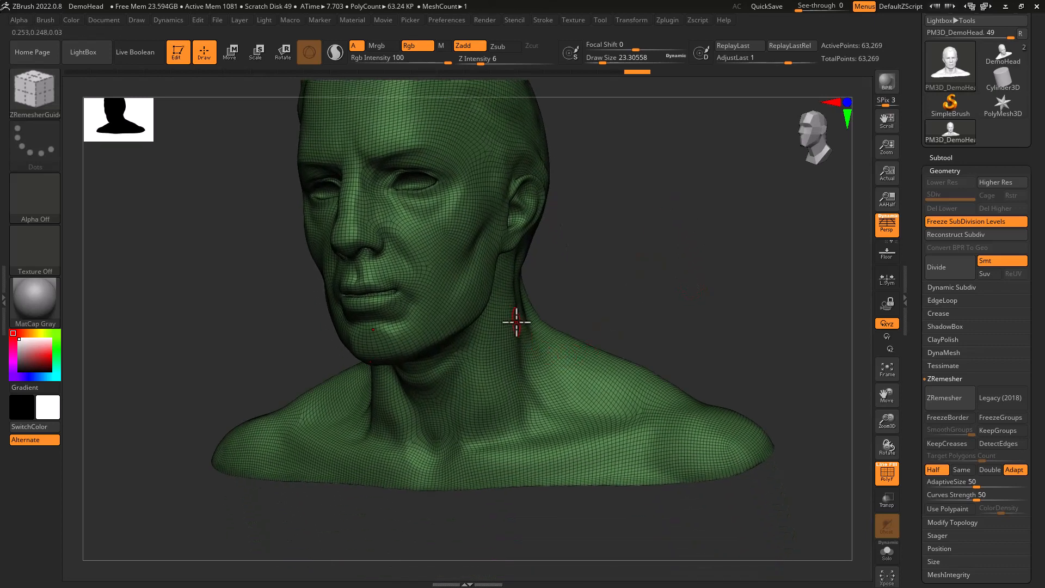
pyautogui.moveTo(642, 291); pyautogui.dragTo(653, 289)
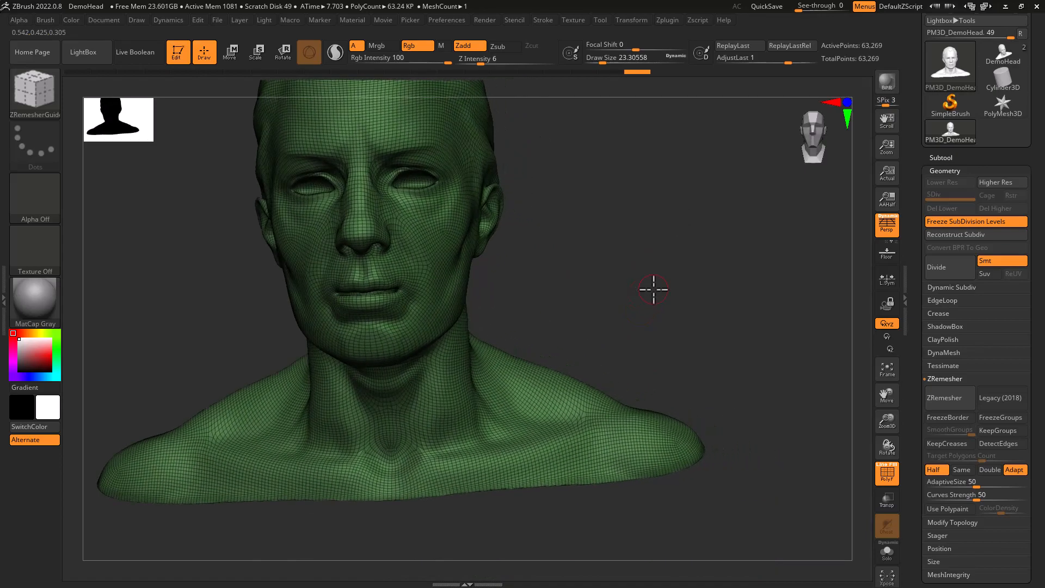
pyautogui.moveTo(629, 226)
pyautogui.mouseDown()
pyautogui.moveTo(611, 237)
pyautogui.moveTo(627, 239)
pyautogui.mouseUp()
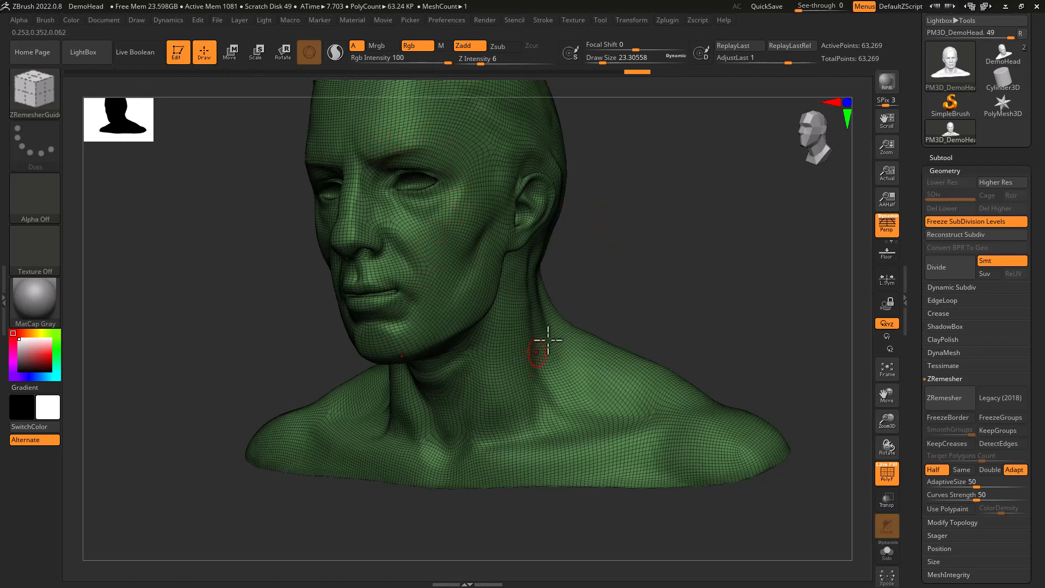
pyautogui.keyDown('shift'); pyautogui.moveTo(634, 229); pyautogui.dragTo(679, 263); pyautogui.keyUp('shift')
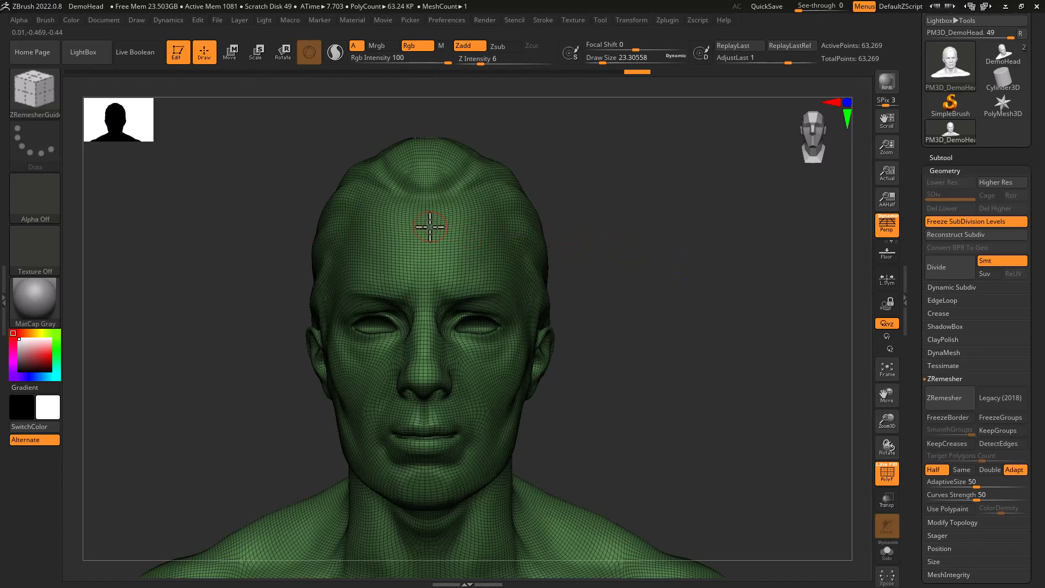
pyautogui.moveTo(434, 223); pyautogui.dragTo(441, 221)
pyautogui.moveTo(406, 293); pyautogui.dragTo(405, 293)
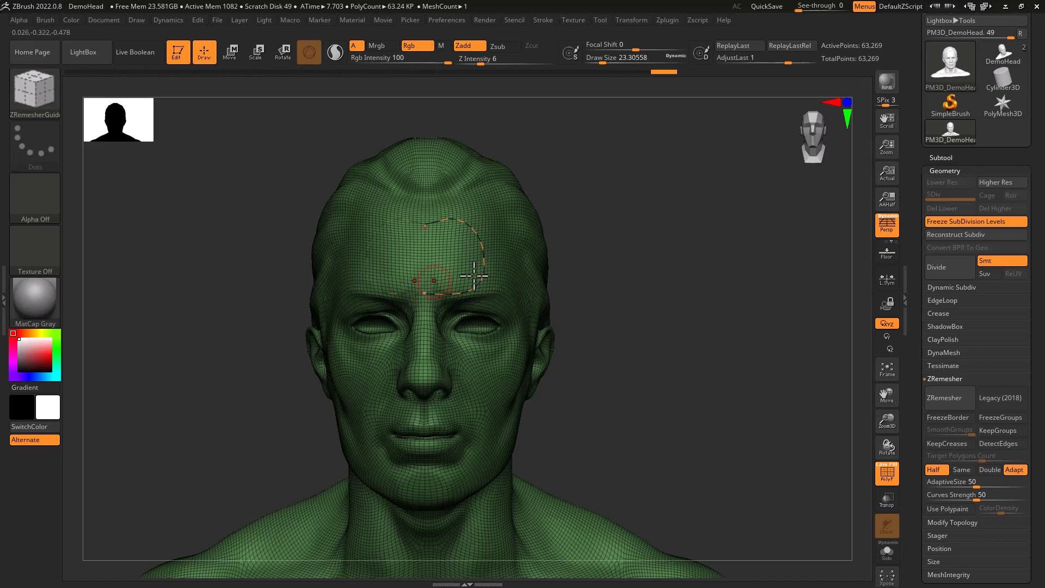
pyautogui.hotkey('ctrl', 'z')
pyautogui.hotkey('ctrl', 'z')
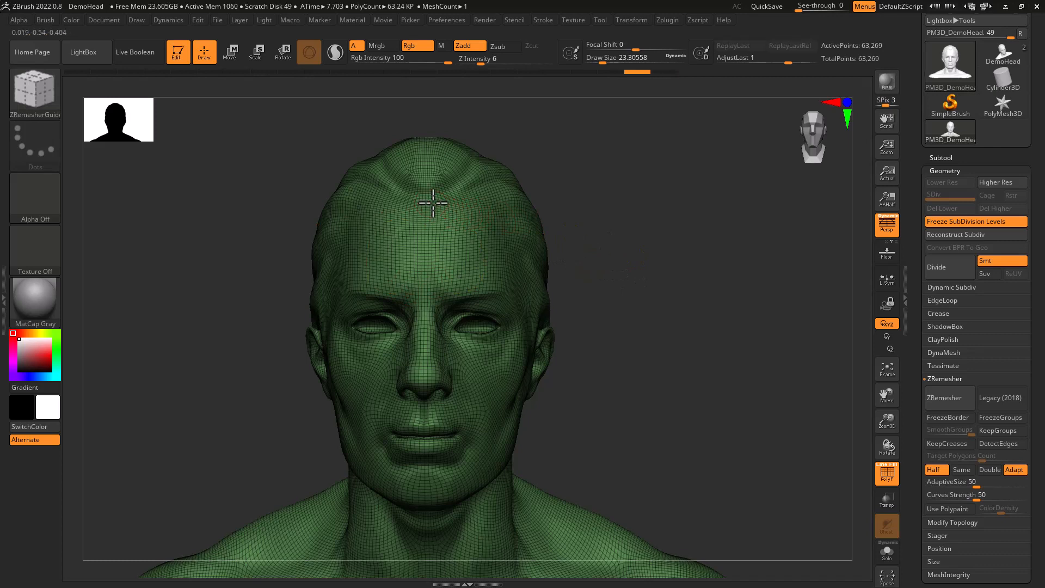
# Step: Draw a rounded guide curve on the forehead from below the hairline around to between the brows, and smooth it with Curve Functions
pyautogui.moveTo(425, 204); pyautogui.dragTo(448, 208)
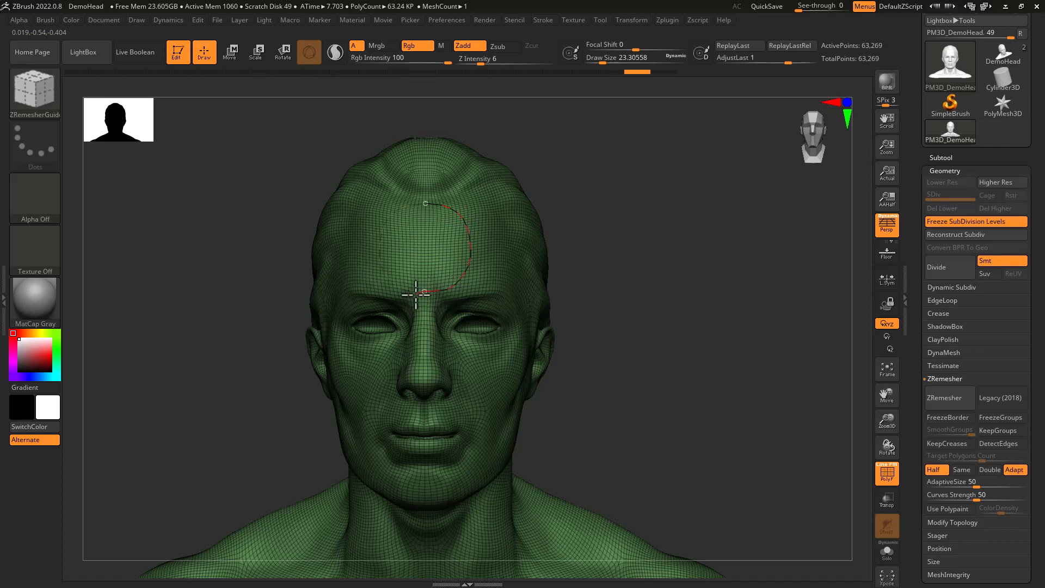
pyautogui.moveTo(411, 295); pyautogui.dragTo(412, 294)
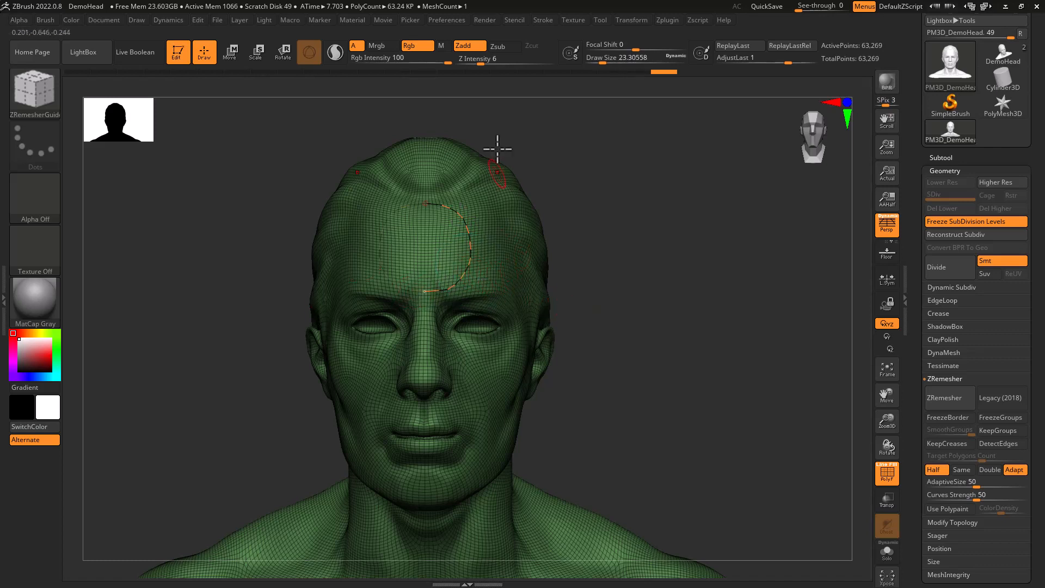
pyautogui.click(537, 15)
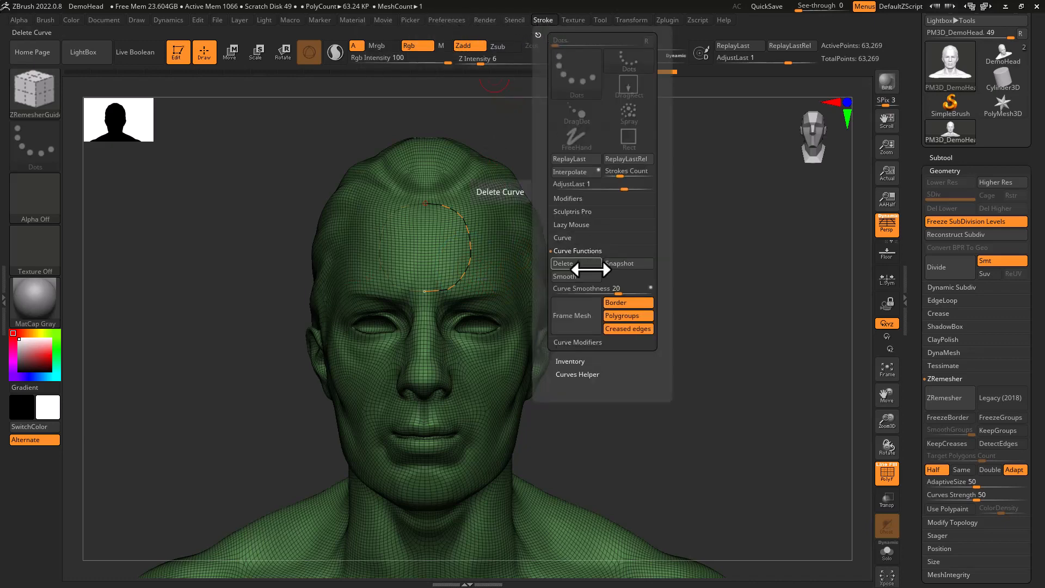
pyautogui.click(588, 276)
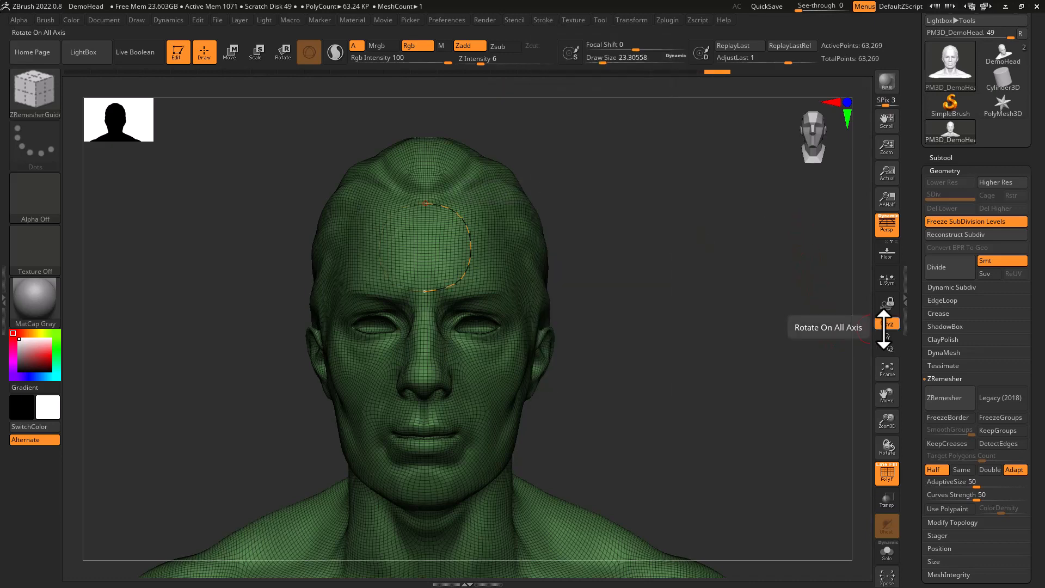
# Step: Run ZRemesher with the Half polygon count following the forehead guide curve, and inspect the forehead topology up close
pyautogui.click(932, 402)
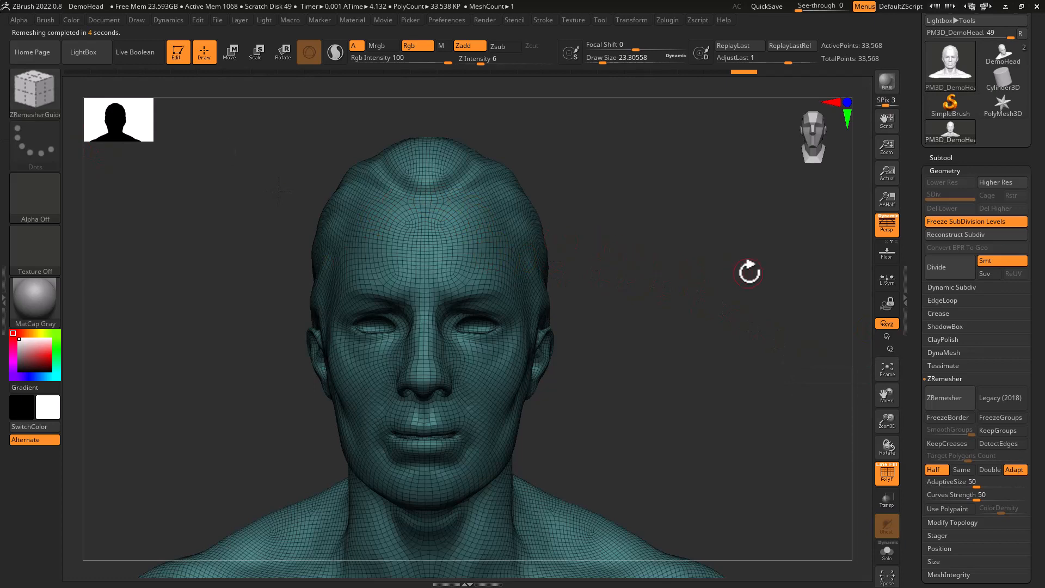
pyautogui.keyDown('alt'); pyautogui.moveTo(717, 227); pyautogui.dragTo(740, 329); pyautogui.keyUp('alt')
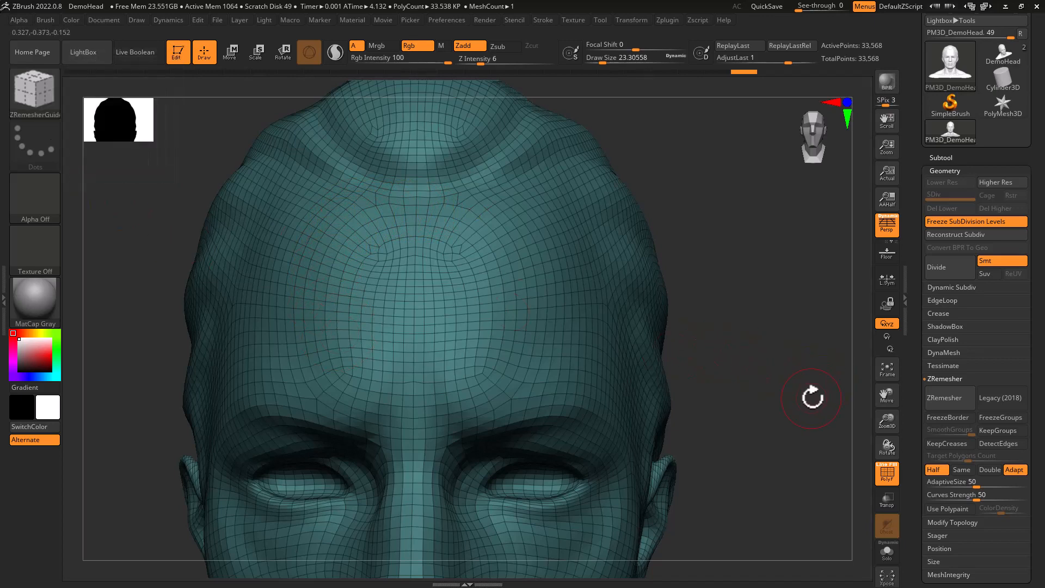
pyautogui.keyDown('alt'); pyautogui.moveTo(820, 403); pyautogui.dragTo(769, 238); pyautogui.keyUp('alt')
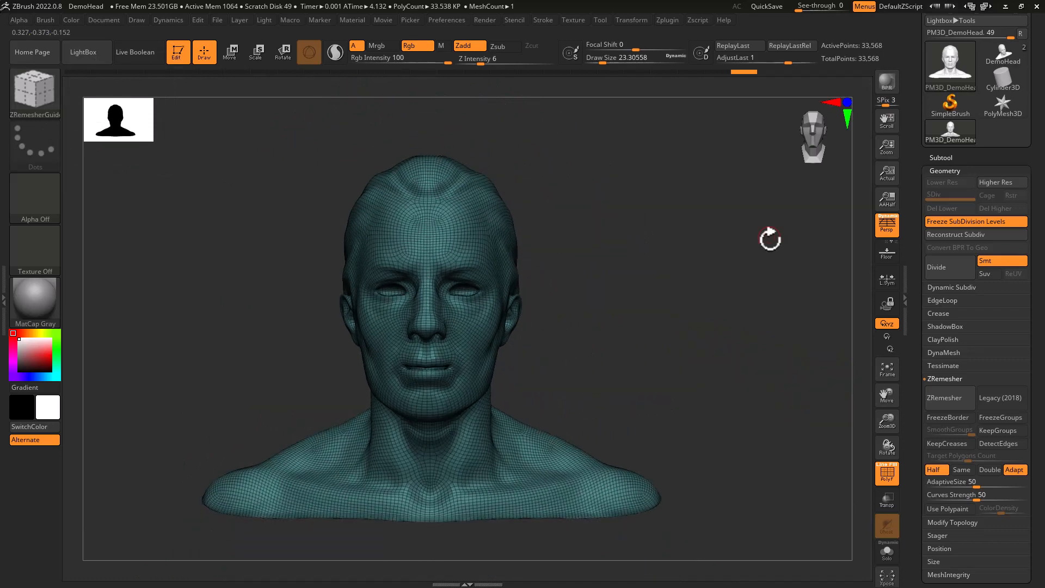
# Step: Draw guide curves from the forehead around the temple to the jaw, and from the hairline behind the ear down to the shoulder
pyautogui.moveTo(750, 316); pyautogui.dragTo(725, 324)
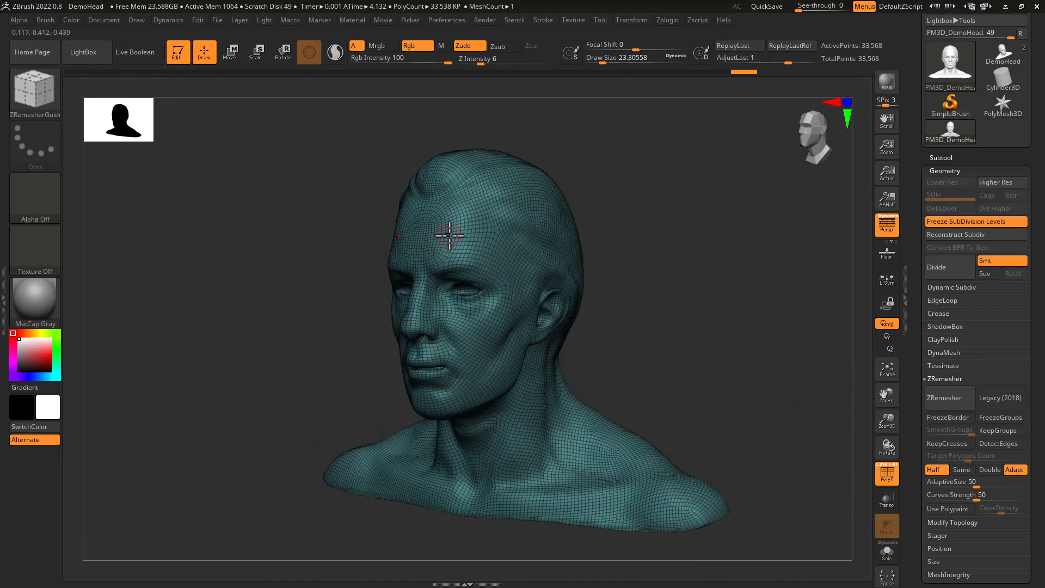
pyautogui.moveTo(438, 236)
pyautogui.mouseDown()
pyautogui.moveTo(498, 246)
pyautogui.moveTo(529, 299)
pyautogui.mouseUp()
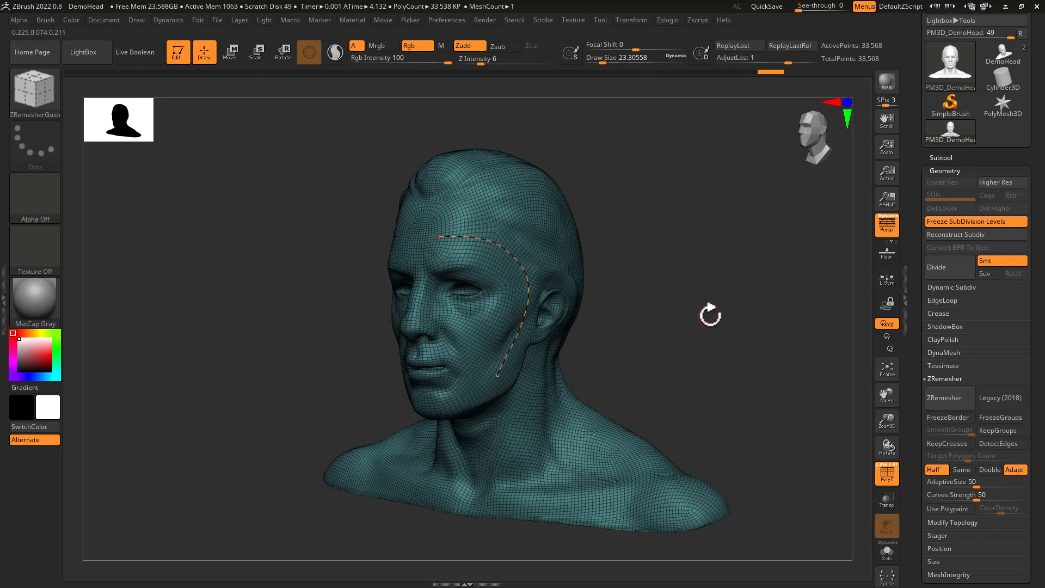
pyautogui.moveTo(711, 312); pyautogui.dragTo(696, 320)
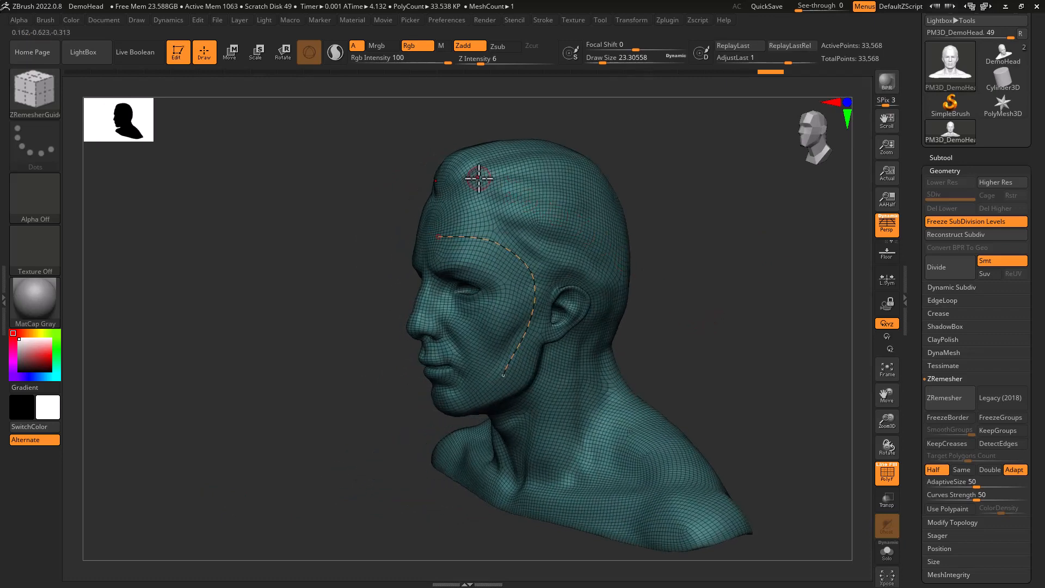
pyautogui.moveTo(474, 181)
pyautogui.mouseDown()
pyautogui.moveTo(517, 166)
pyautogui.moveTo(601, 215)
pyautogui.mouseUp()
pyautogui.moveTo(610, 342)
pyautogui.mouseDown()
pyautogui.moveTo(616, 406)
pyautogui.moveTo(673, 482)
pyautogui.mouseUp()
# Step: Draw a guide curve down the back of the head from the crown towards the nape
pyautogui.moveTo(723, 343); pyautogui.dragTo(662, 345)
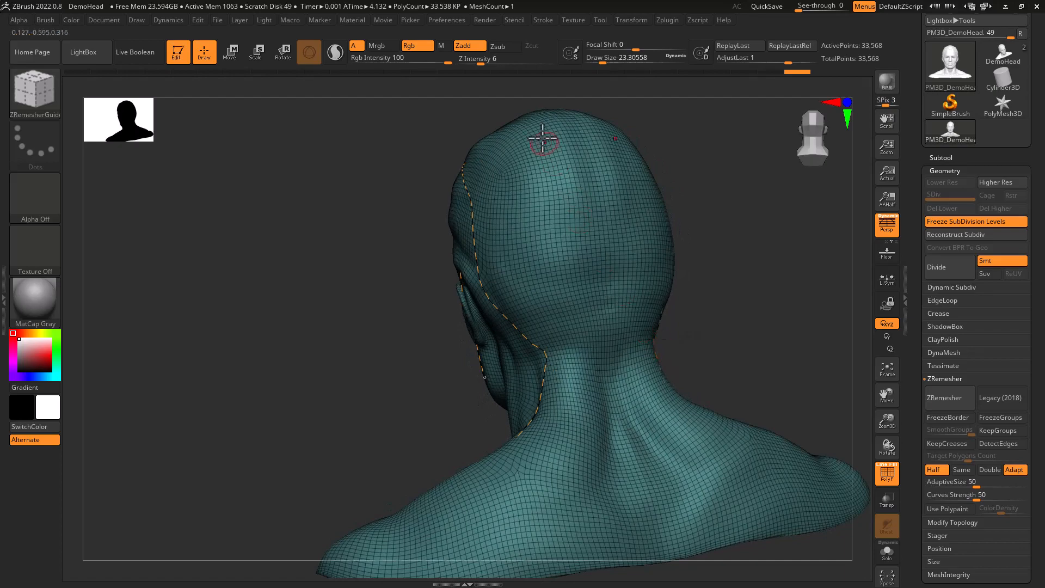
pyautogui.moveTo(520, 144); pyautogui.dragTo(568, 257)
pyautogui.moveTo(578, 308); pyautogui.dragTo(578, 308)
pyautogui.moveTo(375, 259)
pyautogui.mouseDown()
pyautogui.moveTo(415, 240)
pyautogui.moveTo(474, 238)
pyautogui.mouseUp()
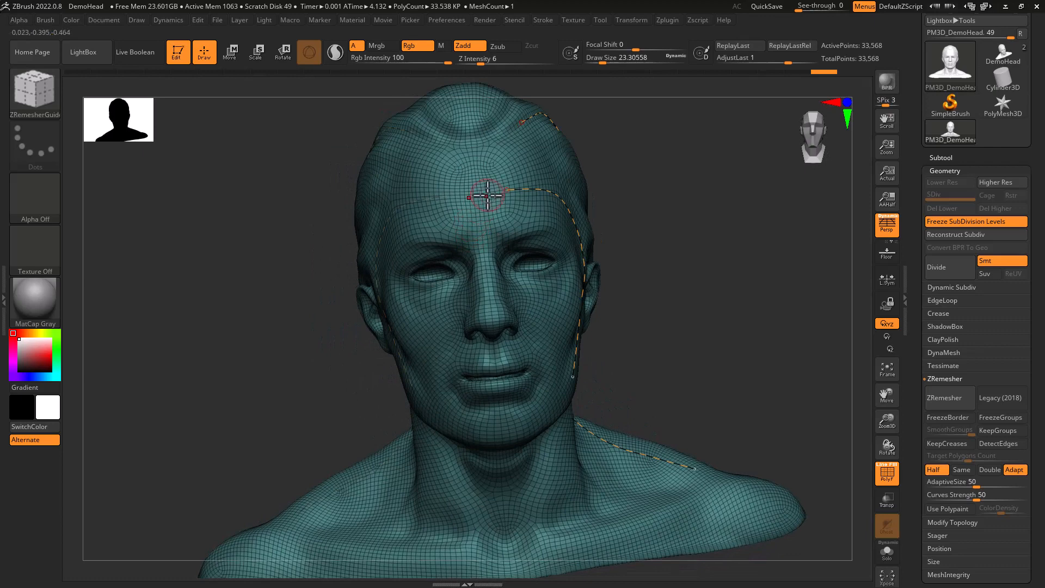
# Step: Draw a guide curve from the head's right brow around the eye and down the cheek to the chin, and run ZRemesher with Half polygon count
pyautogui.moveTo(243, 295); pyautogui.dragTo(245, 291)
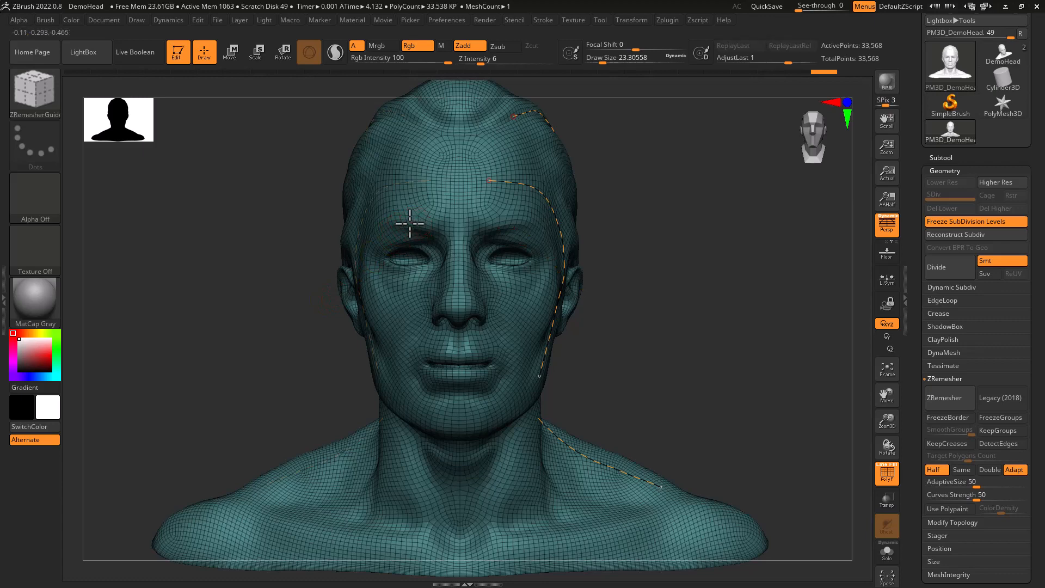
pyautogui.moveTo(409, 223); pyautogui.dragTo(383, 233)
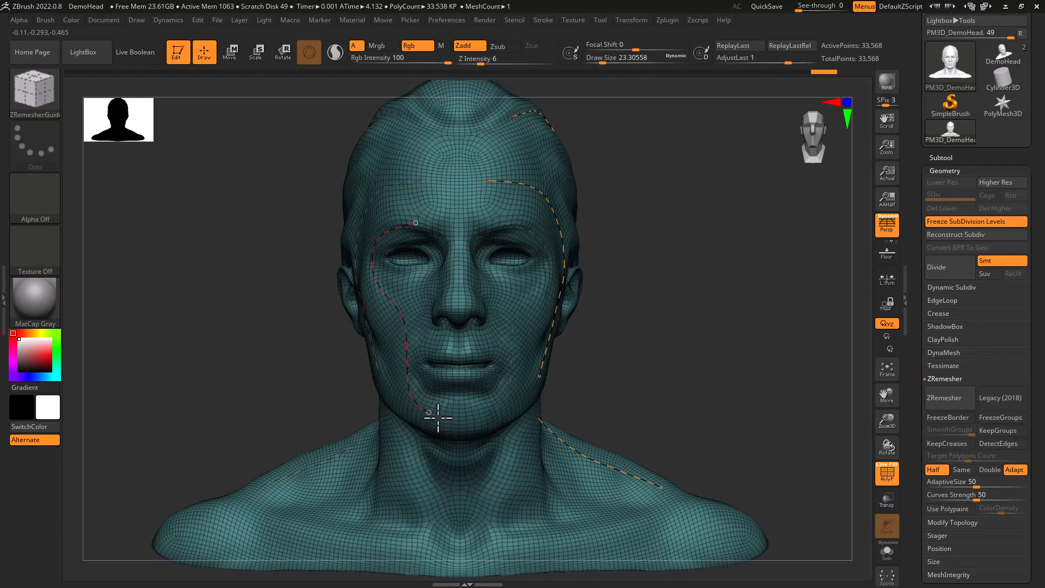
pyautogui.moveTo(429, 411); pyautogui.dragTo(429, 412)
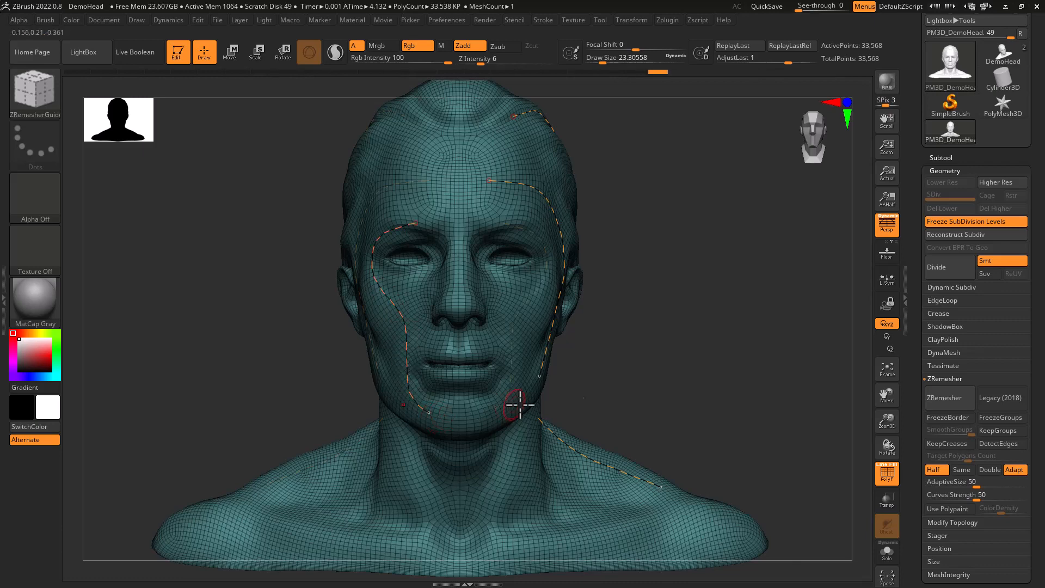
pyautogui.click(932, 405)
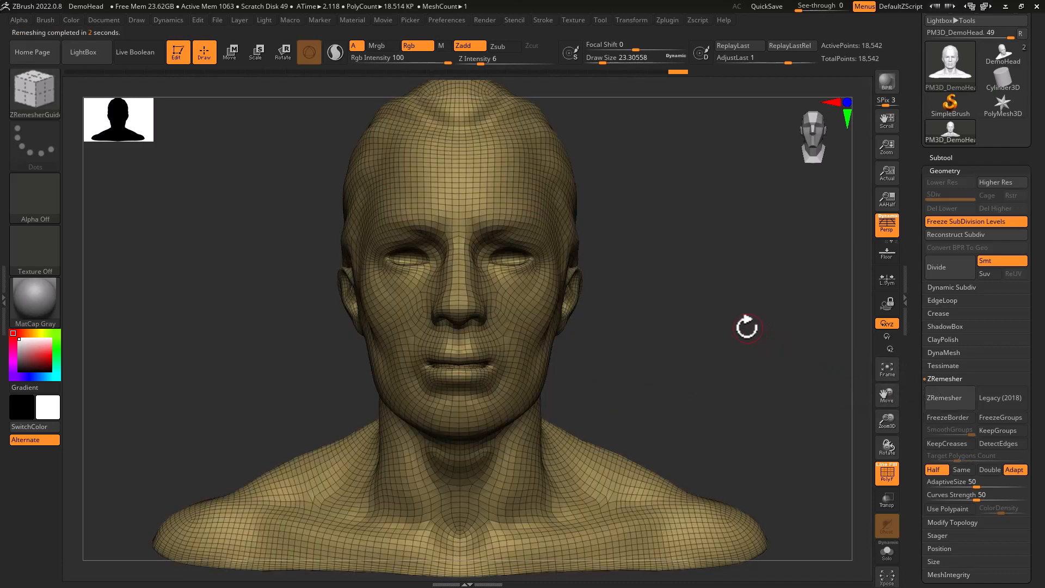
pyautogui.moveTo(744, 325)
pyautogui.mouseDown()
pyautogui.moveTo(711, 332)
pyautogui.moveTo(736, 324)
pyautogui.mouseUp()
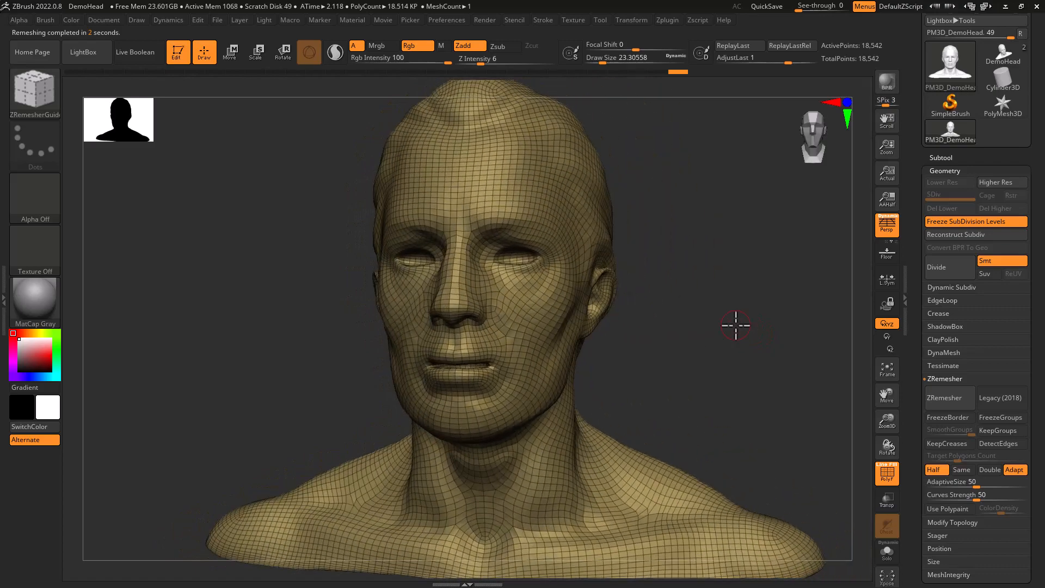
# Step: Unfreeze the subdivision levels to restore them on the remeshed head, and switch to subdivision level 1
pyautogui.click(936, 220)
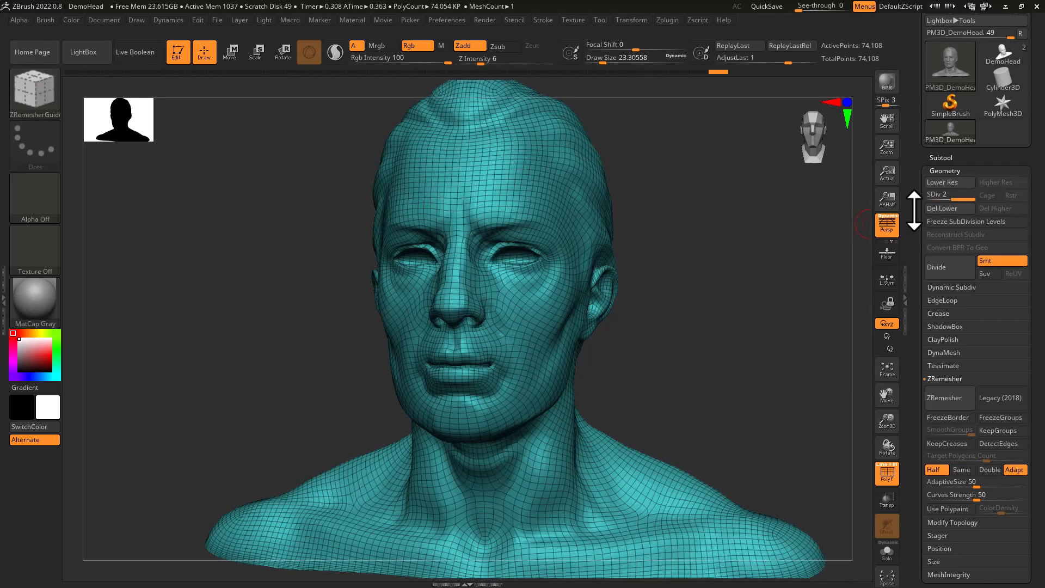
pyautogui.moveTo(943, 199); pyautogui.dragTo(919, 200)
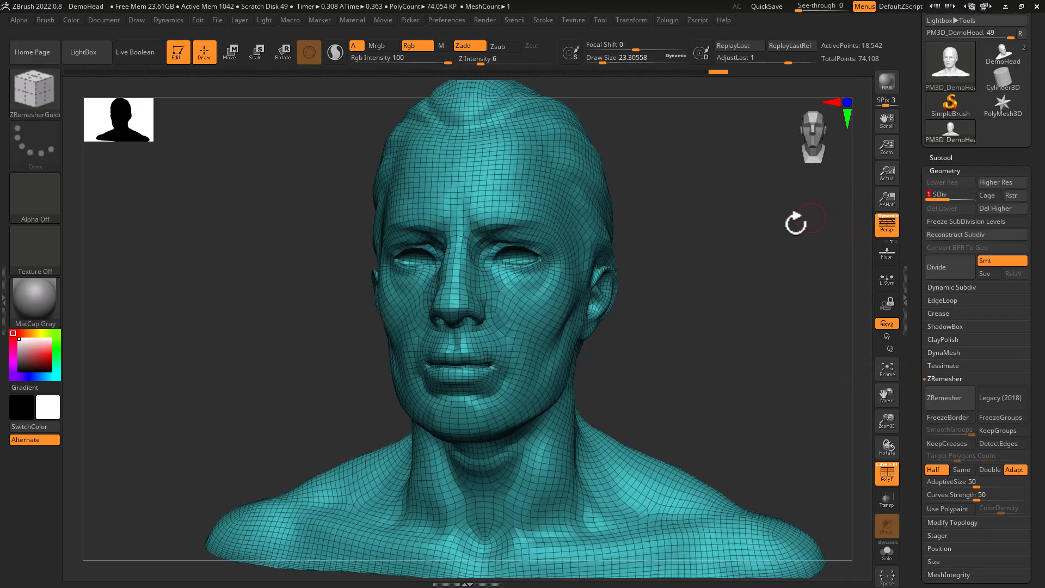
pyautogui.scroll(-5, 729, 290)
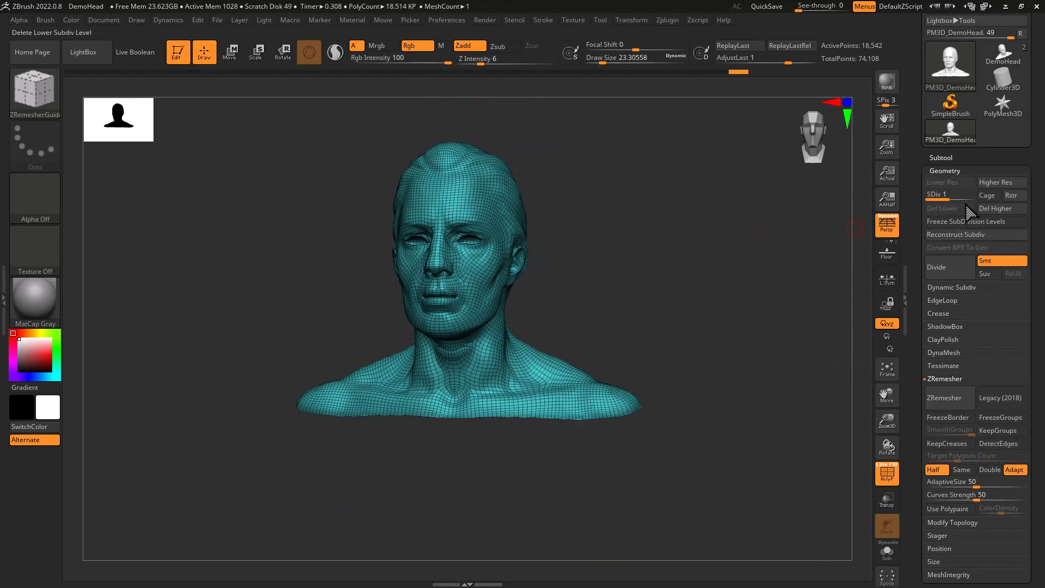
pyautogui.moveTo(939, 198)
pyautogui.mouseDown()
pyautogui.moveTo(968, 190)
pyautogui.moveTo(921, 198)
pyautogui.mouseUp()
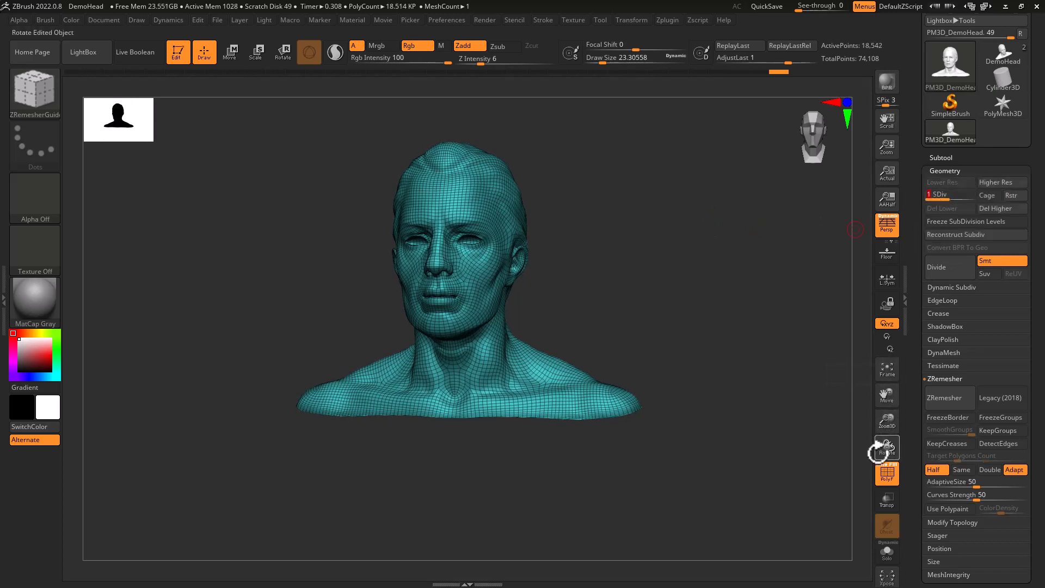
# Step: Hide the polyframe wireframe and set the head to subdivision level 2 to examine its surface detail
pyautogui.click(886, 472)
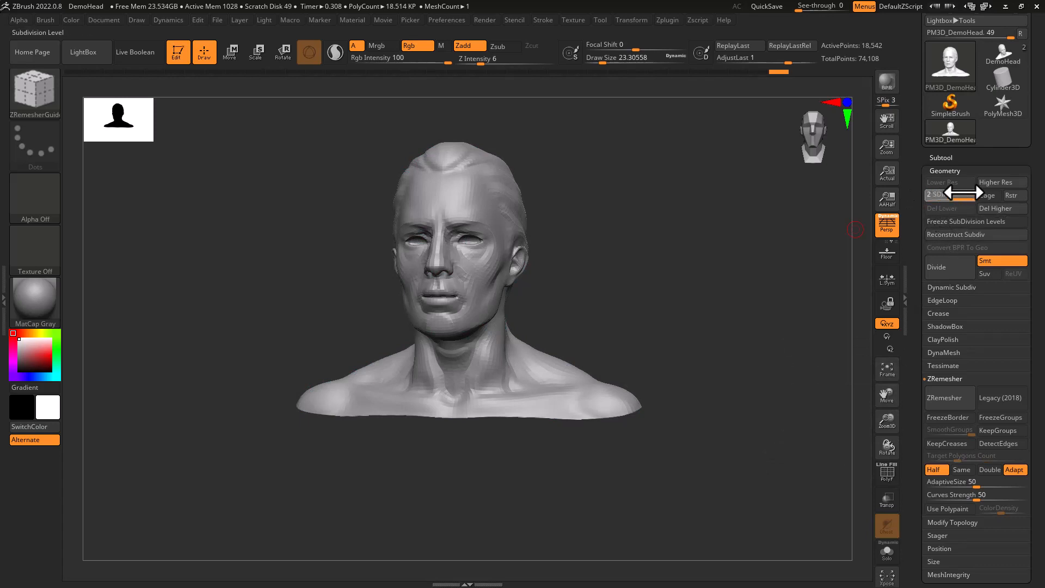
pyautogui.click(960, 194)
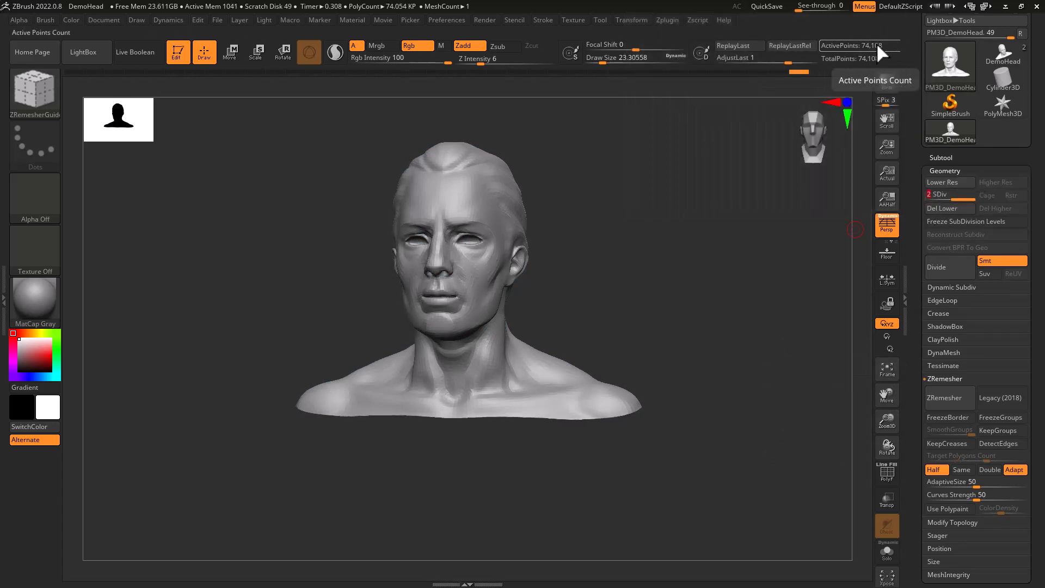
pyautogui.moveTo(729, 228)
pyautogui.mouseDown()
pyautogui.moveTo(714, 238)
pyautogui.moveTo(727, 236)
pyautogui.mouseUp()
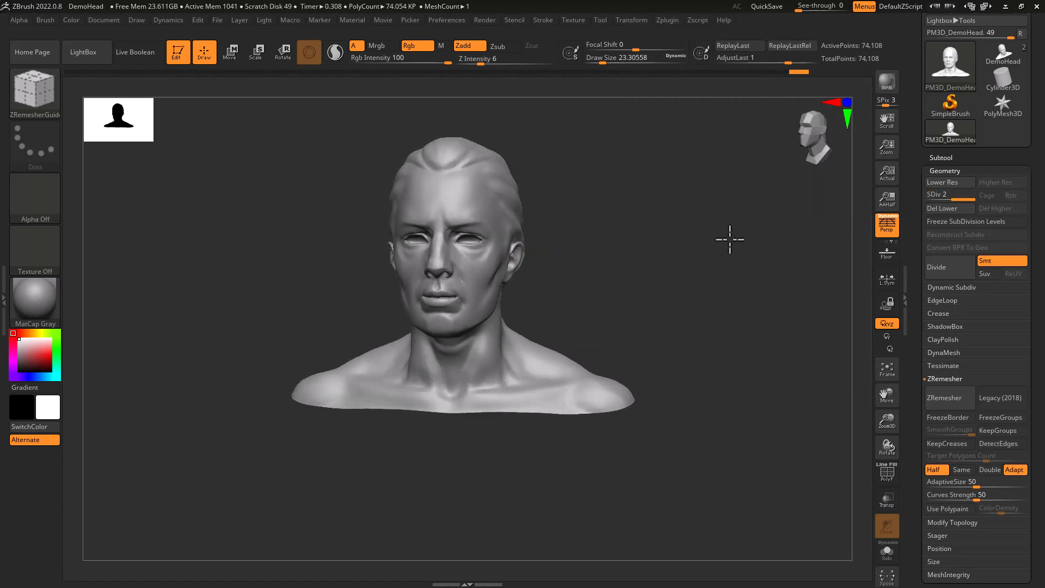